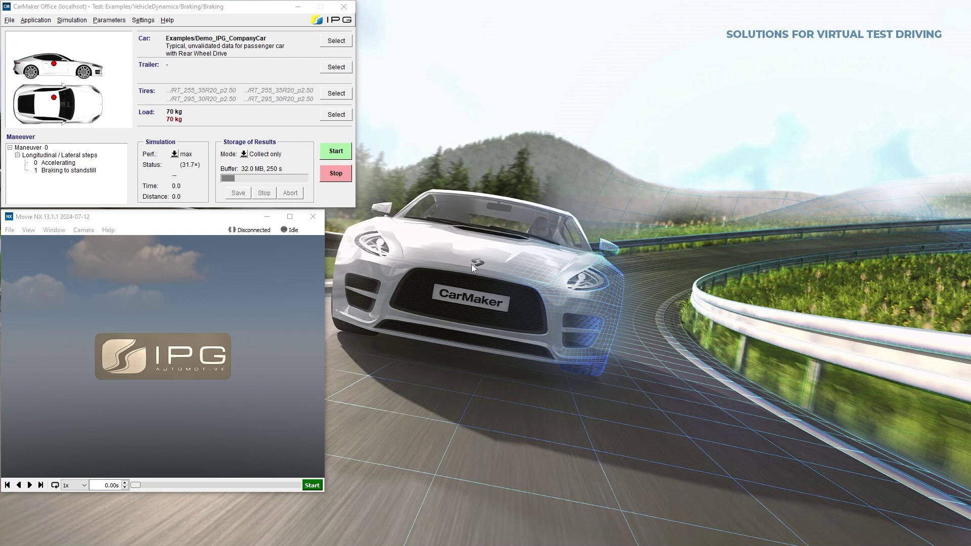
# Look through the available test runs without loading one, then launch IPGControl from the File menu
pyautogui.click(9, 21)
pyautogui.click(27, 52)
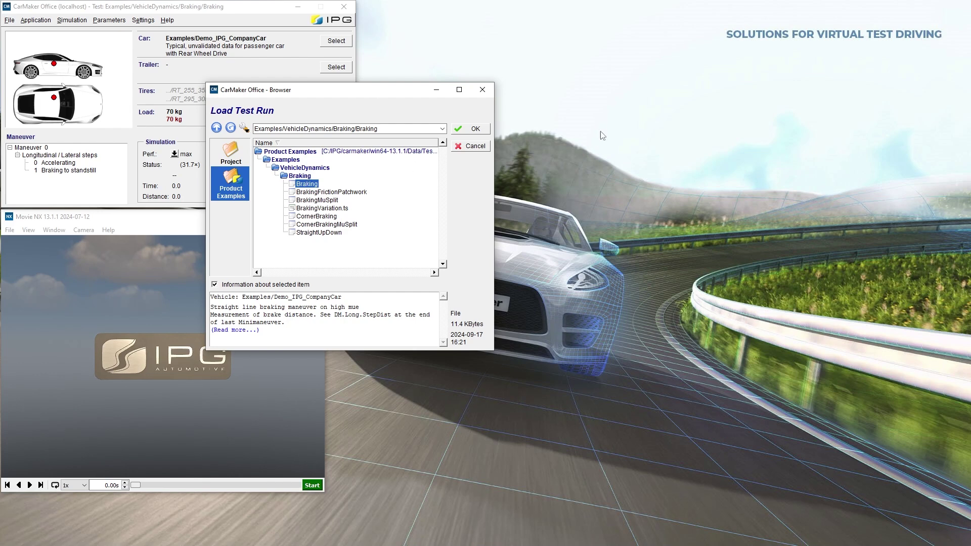
pyautogui.click(482, 89)
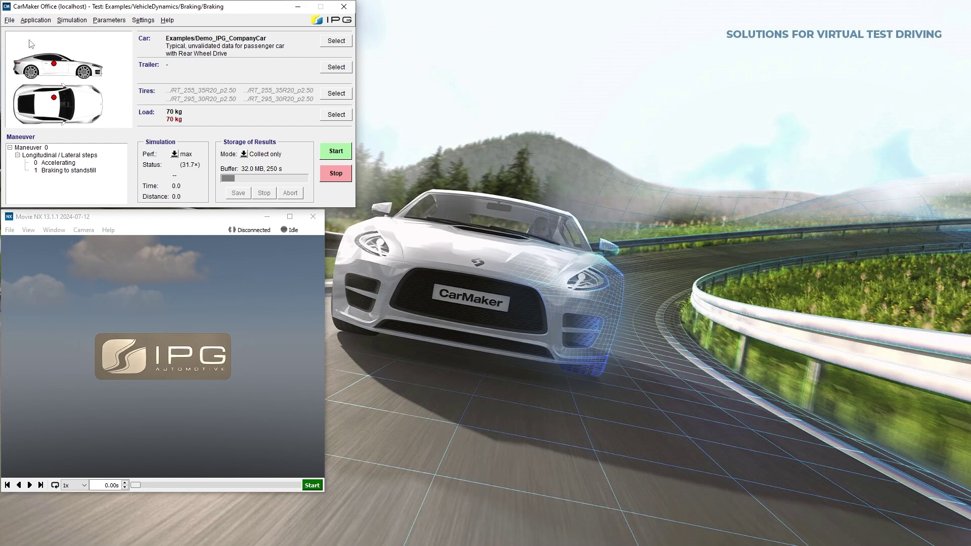
pyautogui.click(11, 23)
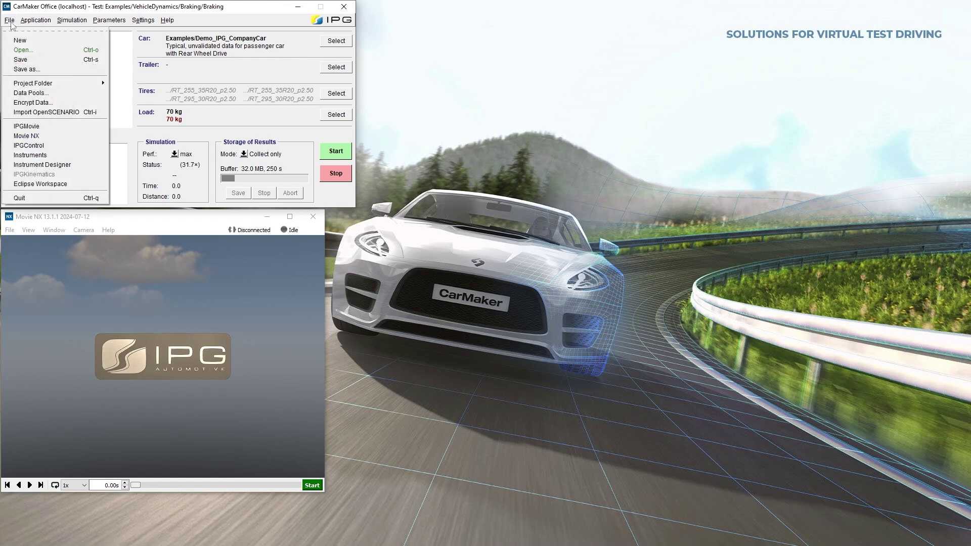
pyautogui.click(44, 146)
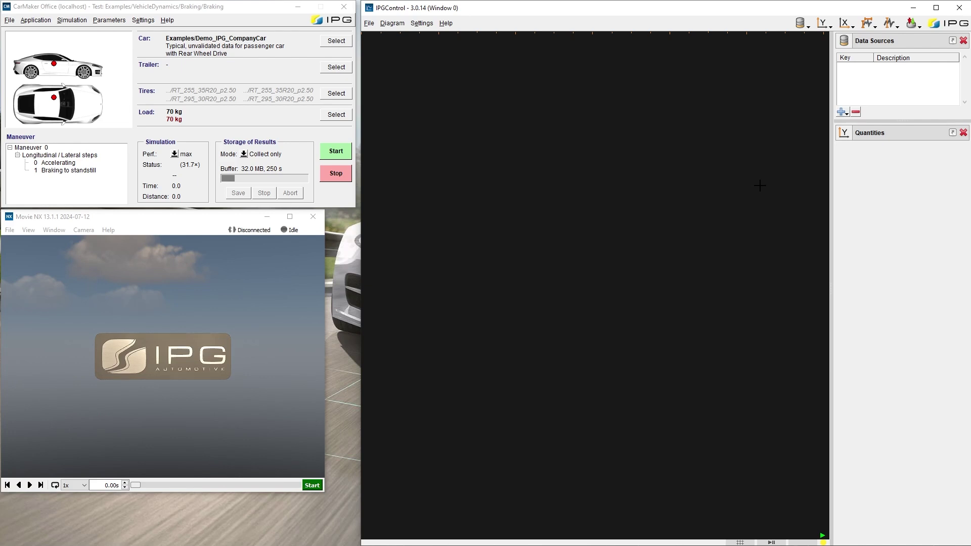
# Start the braking simulation and list the Car quantities of data source C1
pyautogui.click(337, 151)
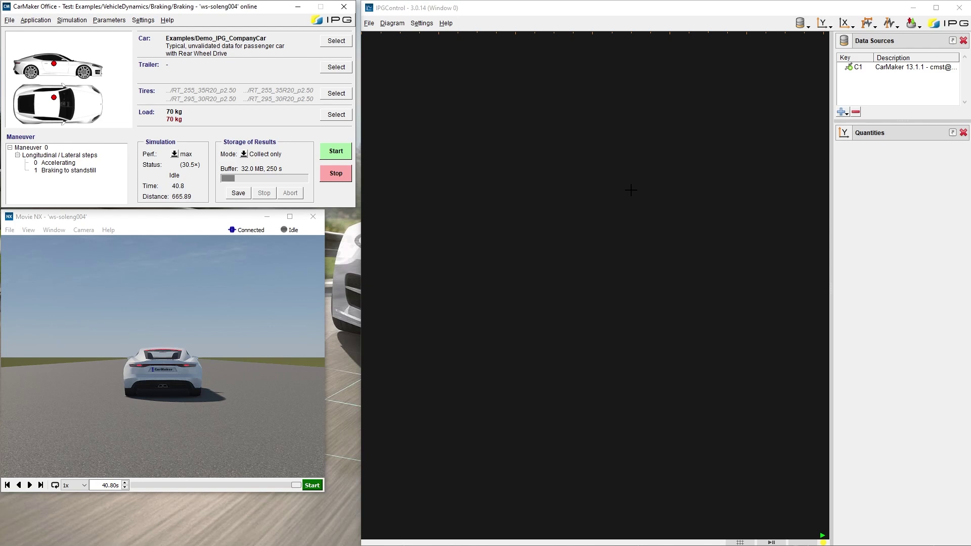
pyautogui.click(874, 69)
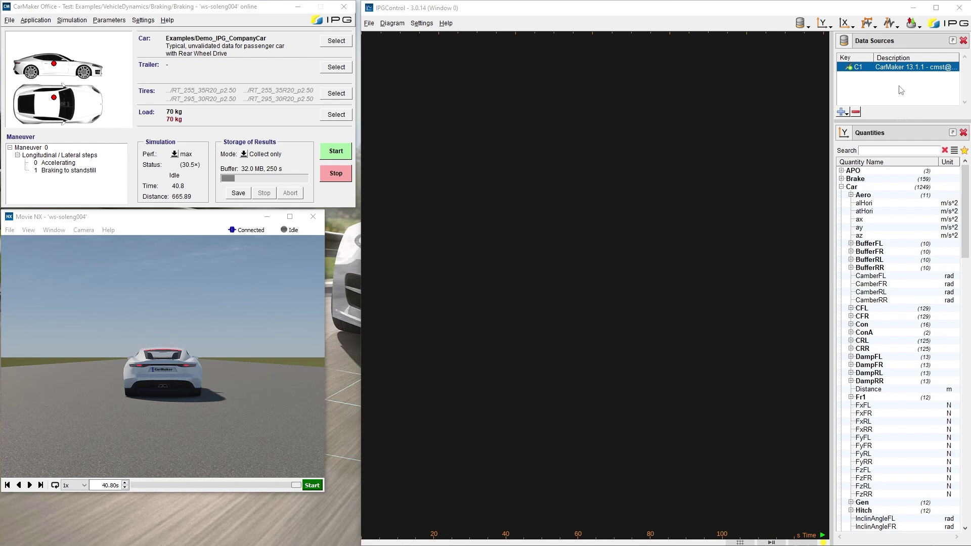
# Plot Car.ax and Car.v from C1, finding Car.v with the 'car.v' quantity search
pyautogui.click(865, 223)
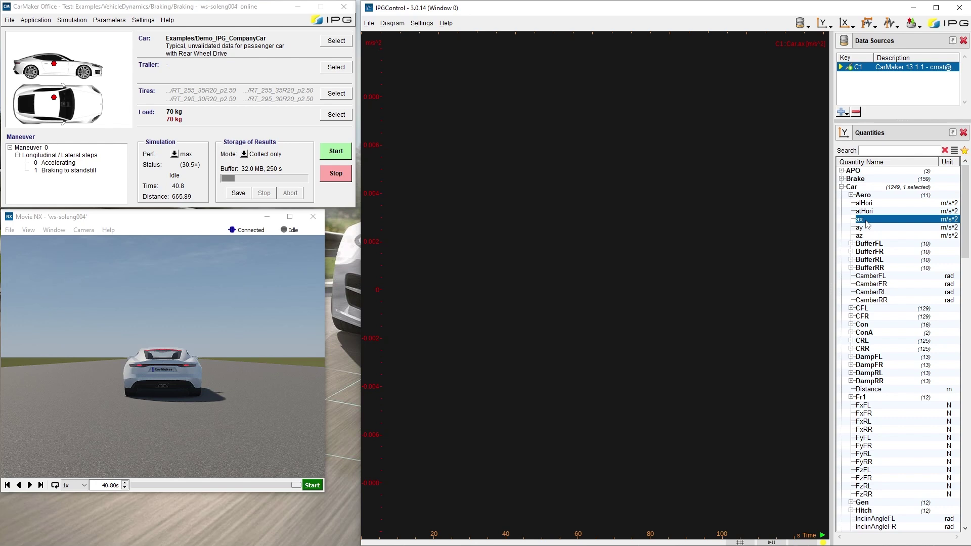
pyautogui.click(874, 150)
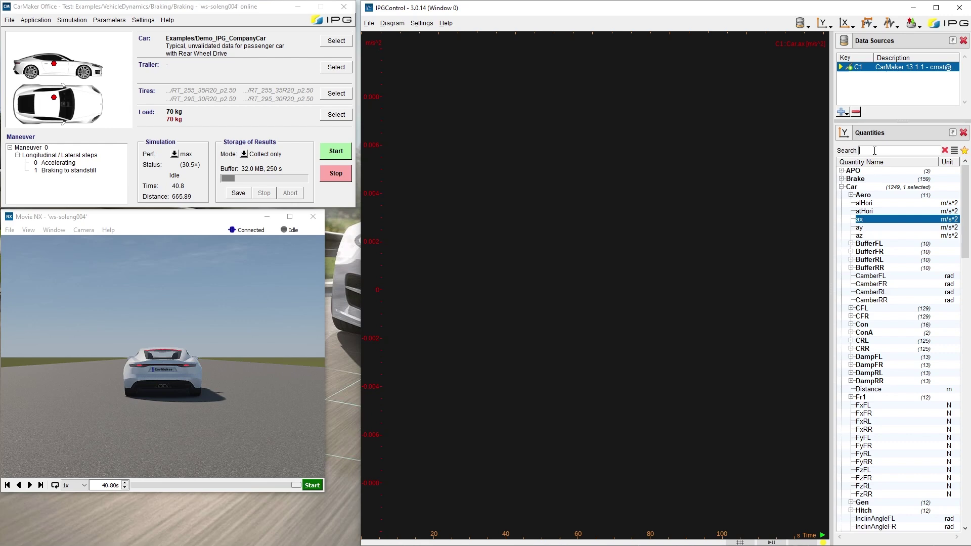
pyautogui.write('car.v')
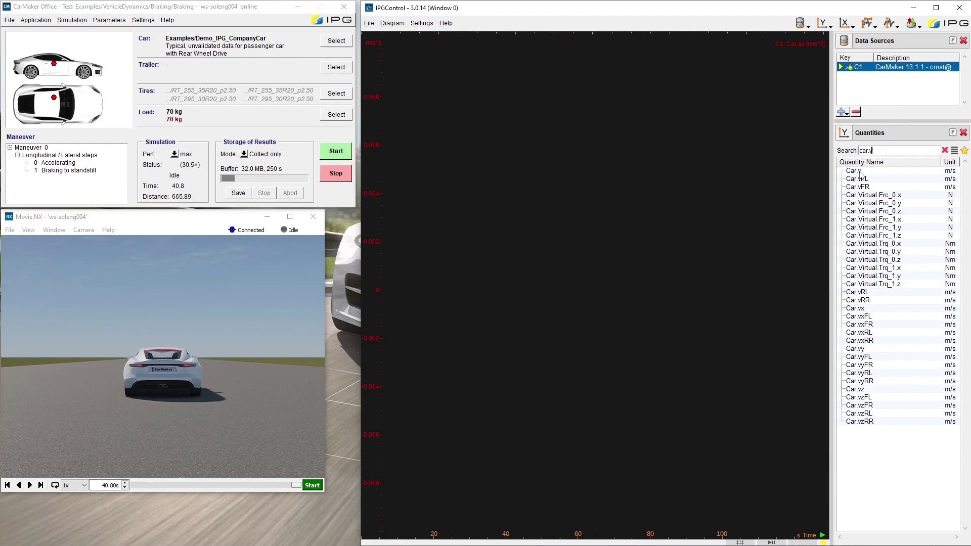
pyautogui.doubleClick(861, 171)
pyautogui.click(944, 151)
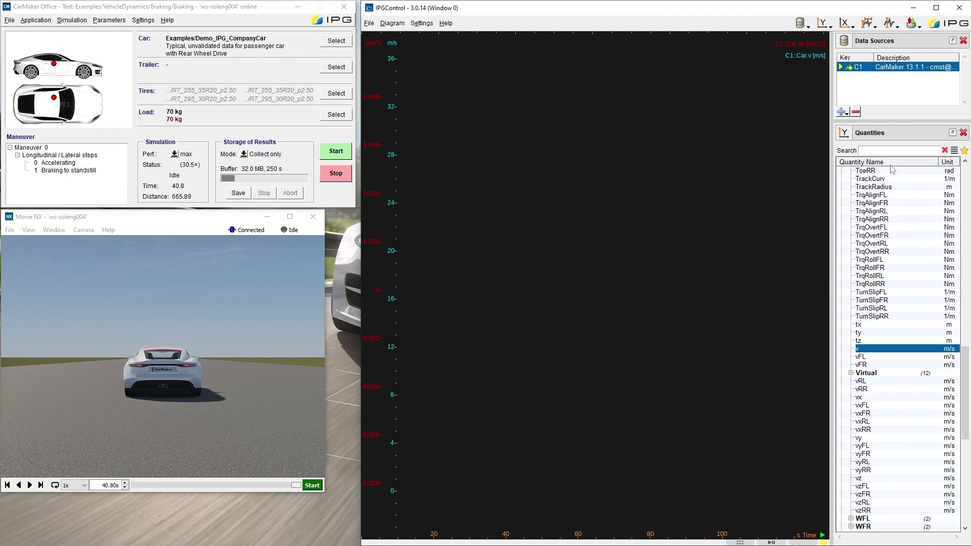
pyautogui.moveTo(966, 354); pyautogui.dragTo(966, 172)
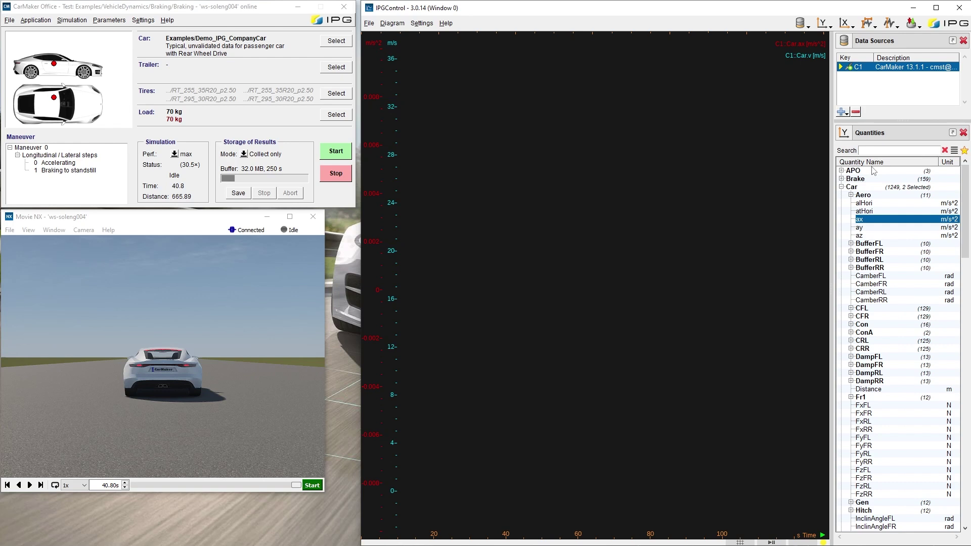
# Plot the Brake > Hyd > Sys pressures pMC and pMC_in in bar alongside ax and v
pyautogui.click(842, 179)
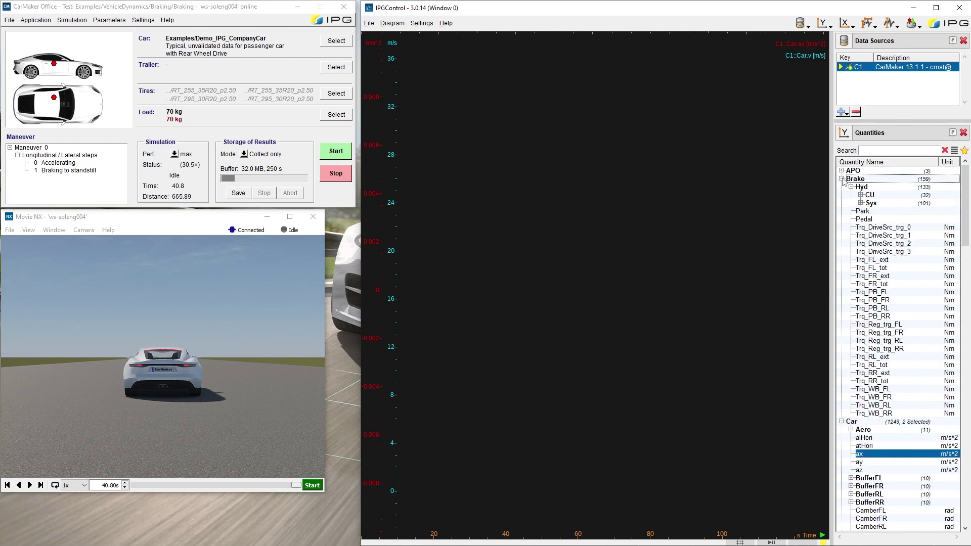
pyautogui.click(851, 187)
pyautogui.click(859, 204)
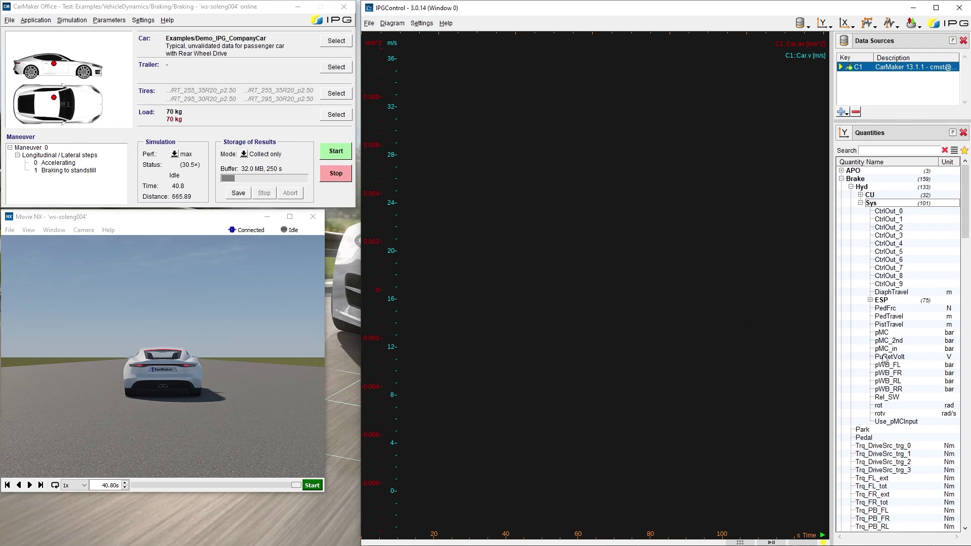
pyautogui.click(890, 335)
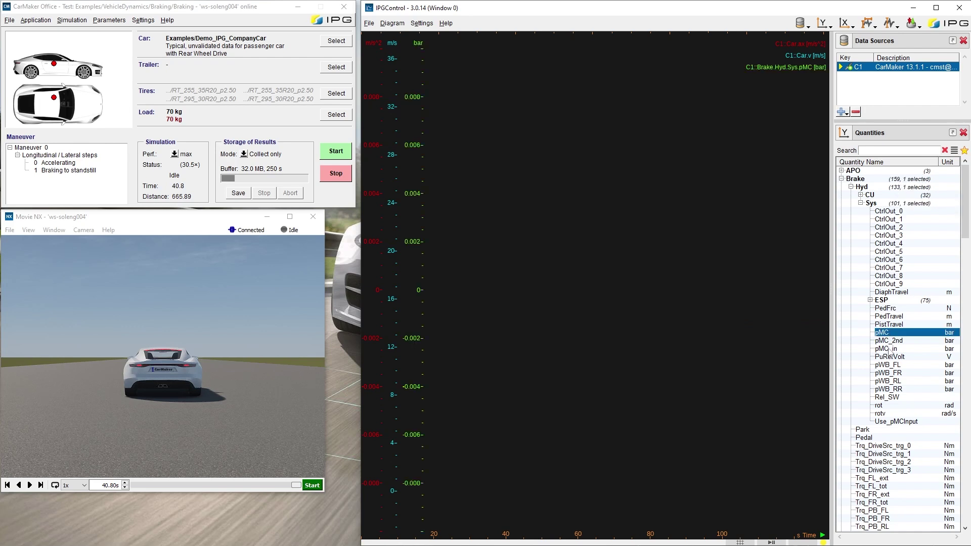
pyautogui.keyDown('ctrl'); pyautogui.click(889, 349); pyautogui.keyUp('ctrl')
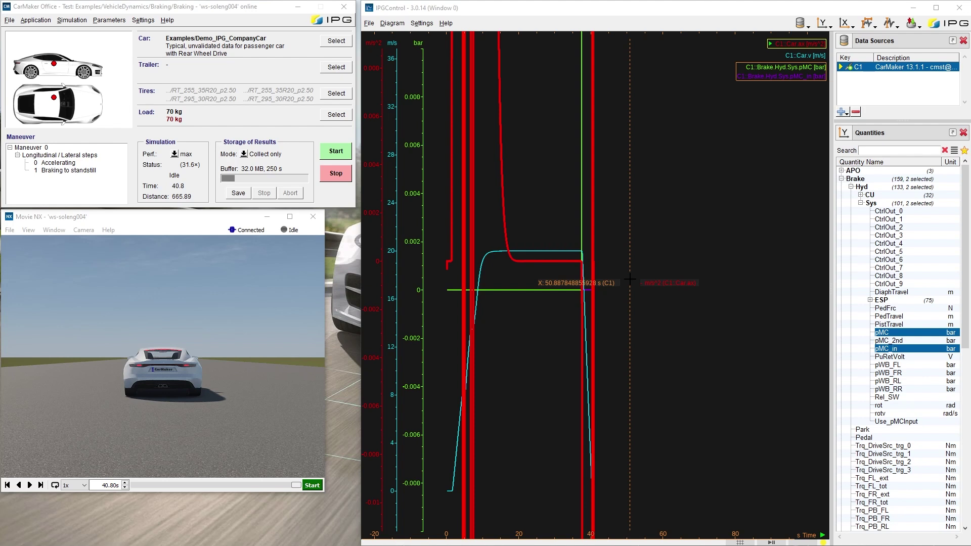
pyautogui.click(392, 23)
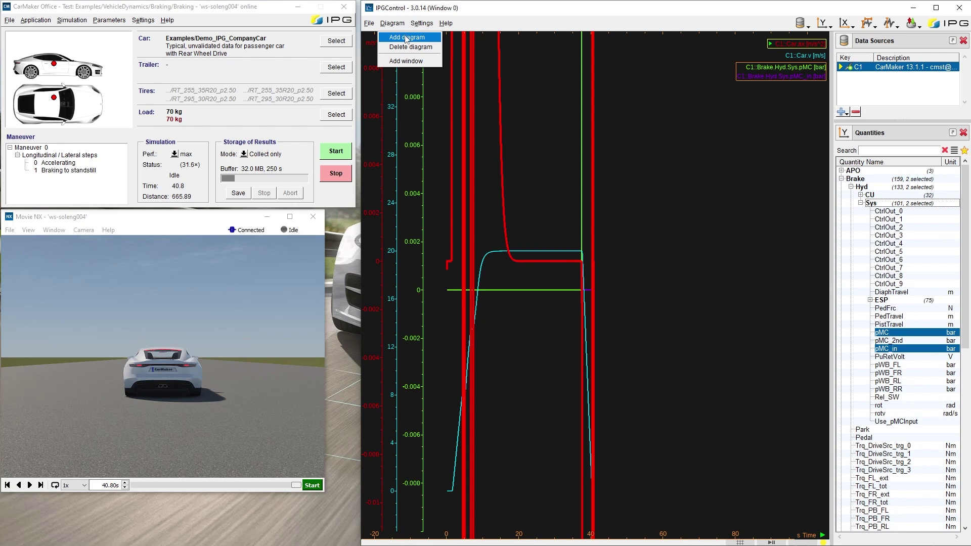
pyautogui.click(407, 38)
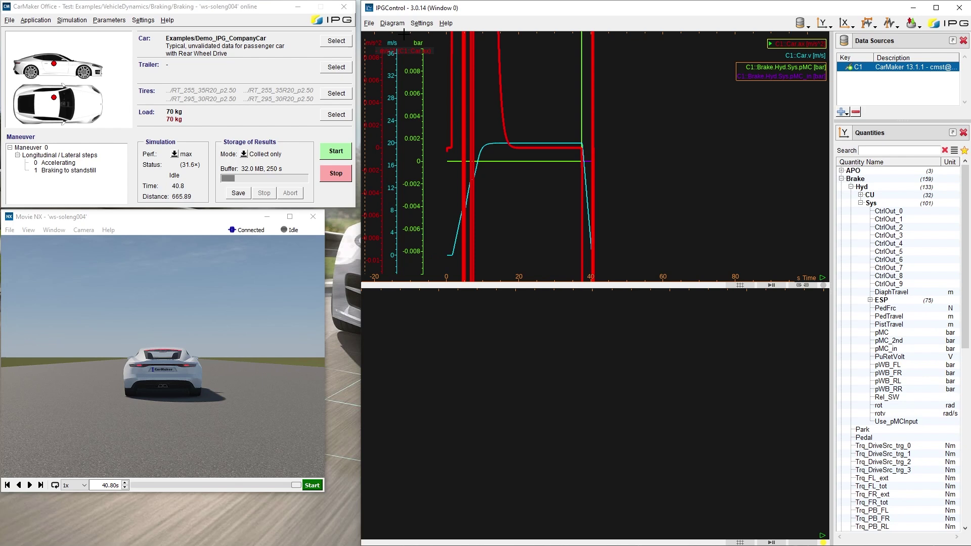
pyautogui.click(392, 24)
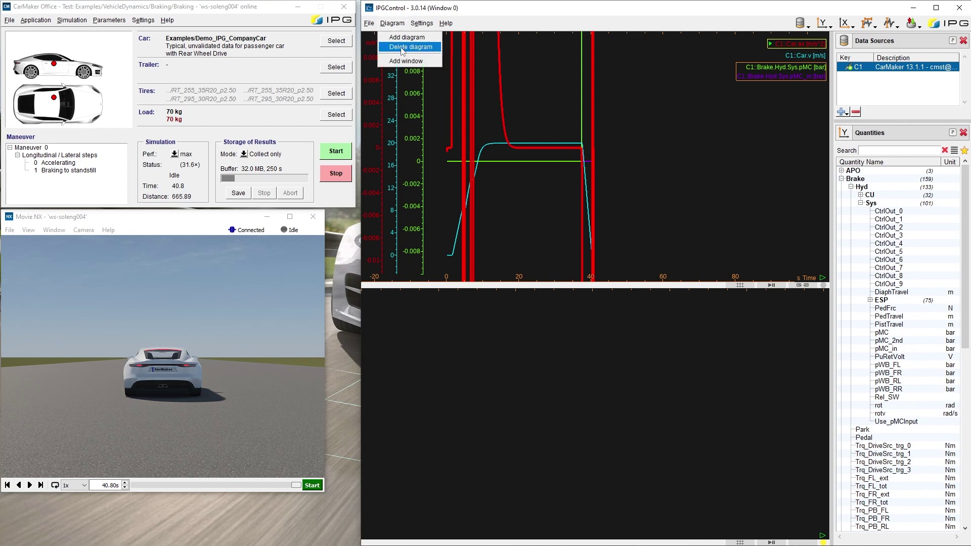
pyautogui.click(402, 48)
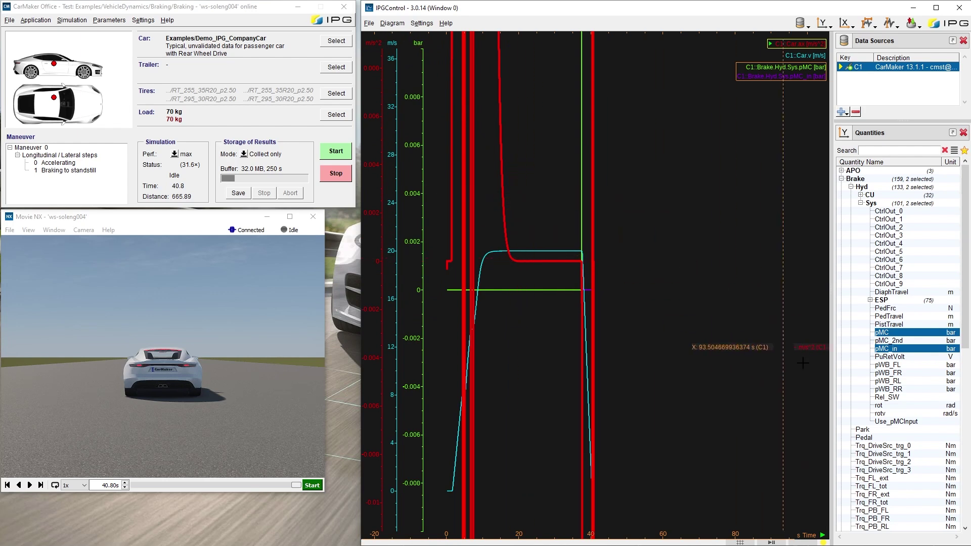
# Add pMC and pMC_in to favorites and filter the Quantities list to favorites only
pyautogui.rightClick(892, 350)
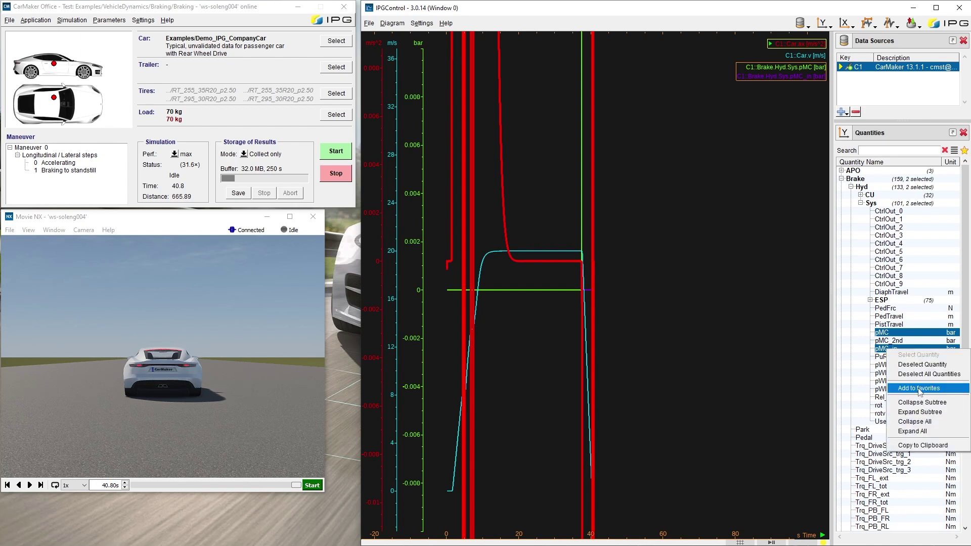
pyautogui.click(919, 388)
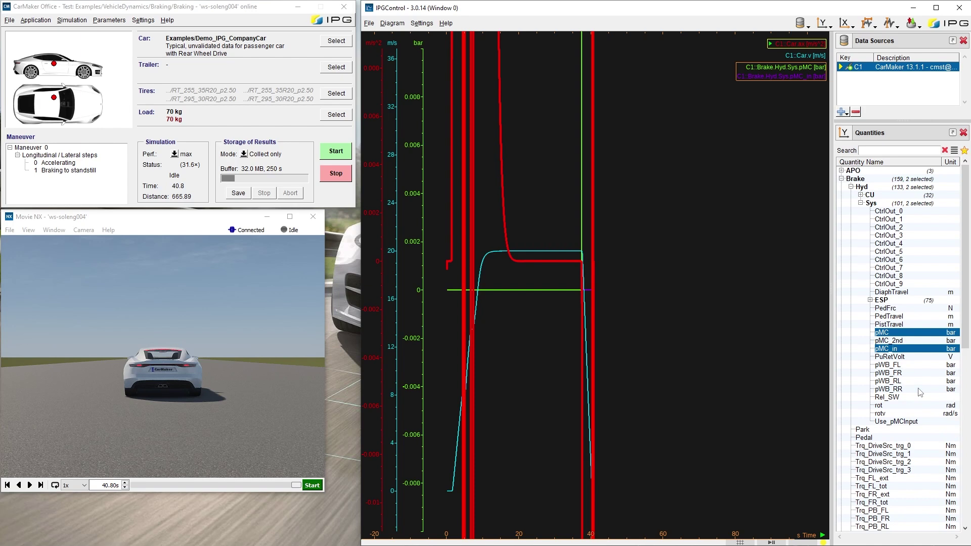
pyautogui.click(965, 150)
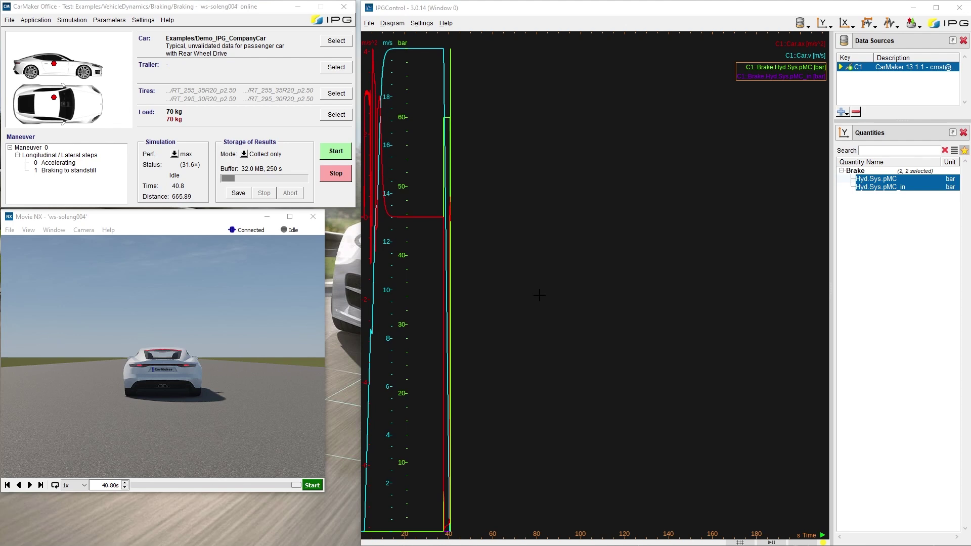
# Apply Fit totally, then Distribute vertically so each curve sits in its own band
pyautogui.rightClick(539, 296)
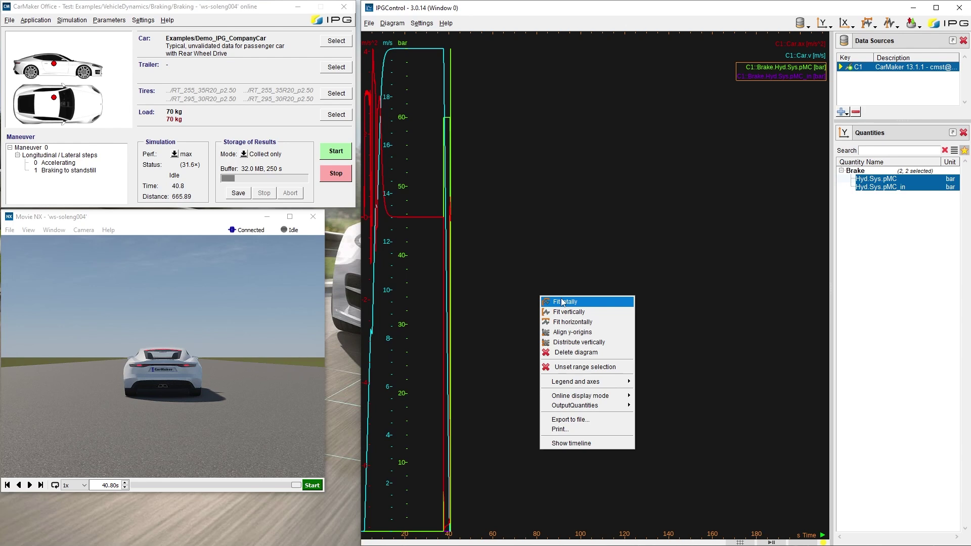
pyautogui.click(562, 302)
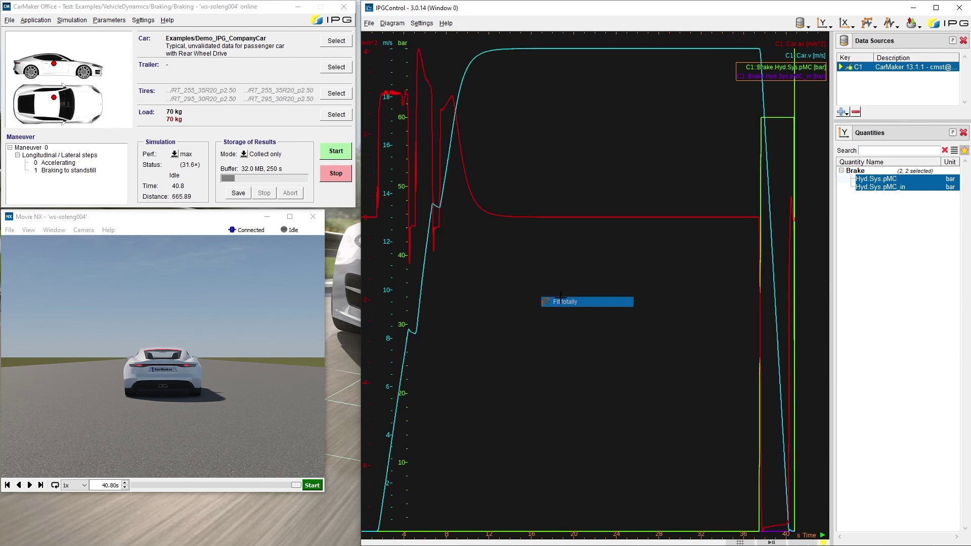
pyautogui.rightClick(560, 297)
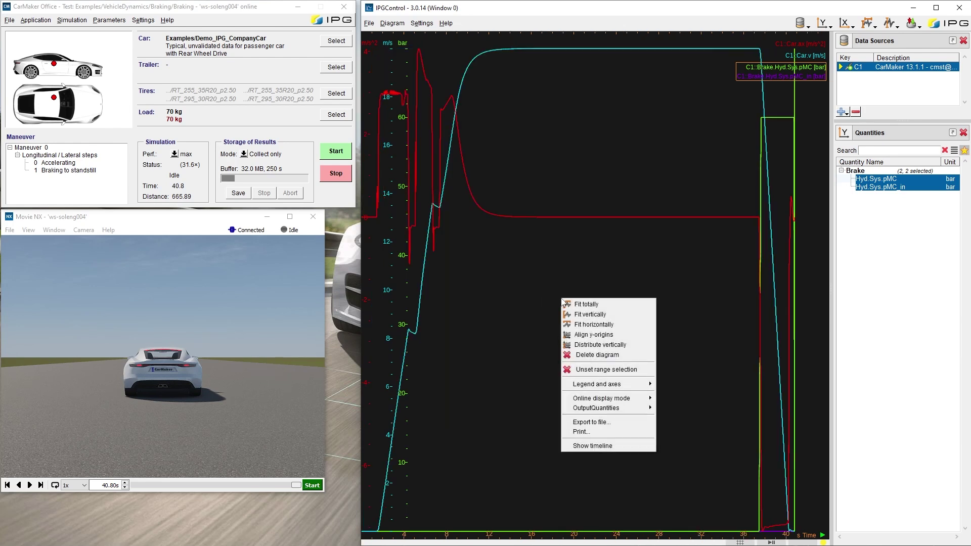
pyautogui.click(602, 346)
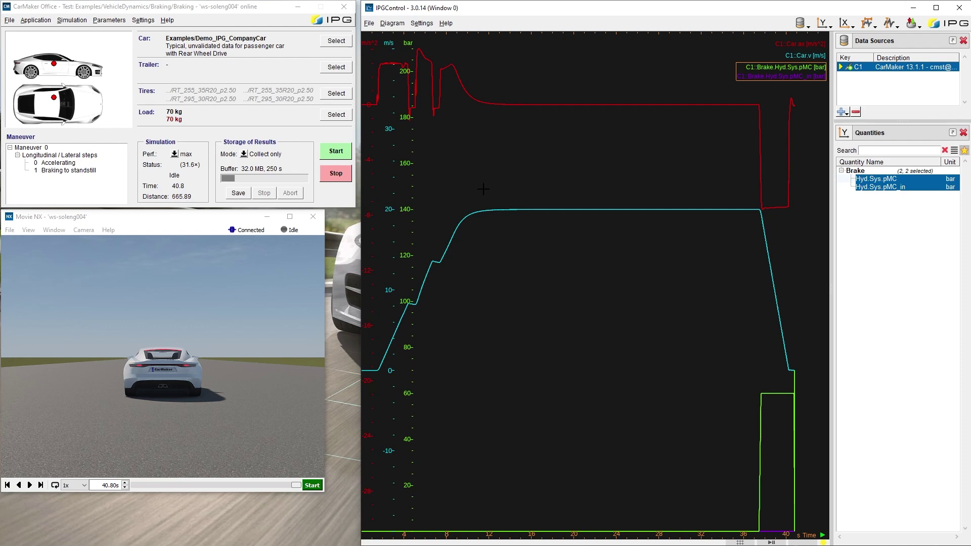
pyautogui.click(421, 23)
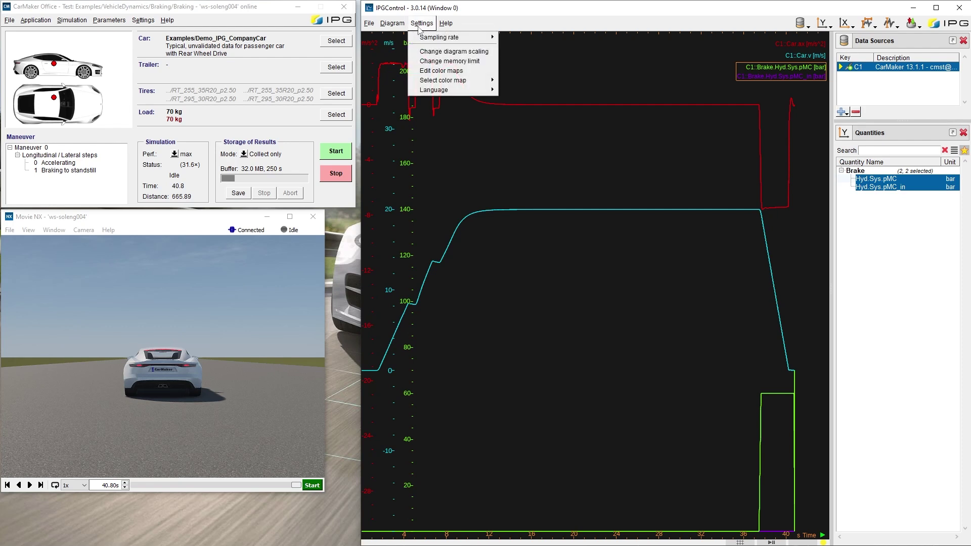
pyautogui.click(444, 56)
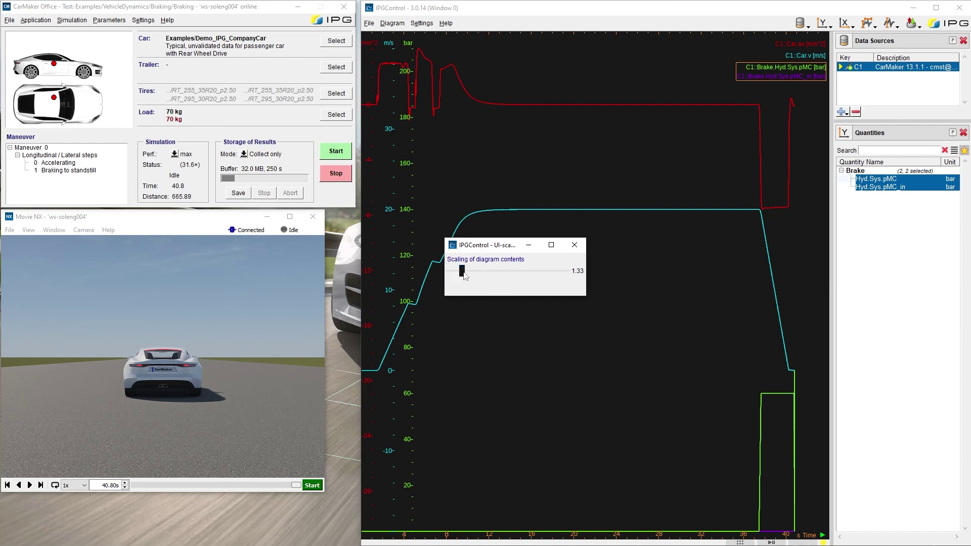
pyautogui.moveTo(463, 273)
pyautogui.mouseDown()
pyautogui.moveTo(528, 271)
pyautogui.moveTo(465, 280)
pyautogui.mouseUp()
pyautogui.click(574, 245)
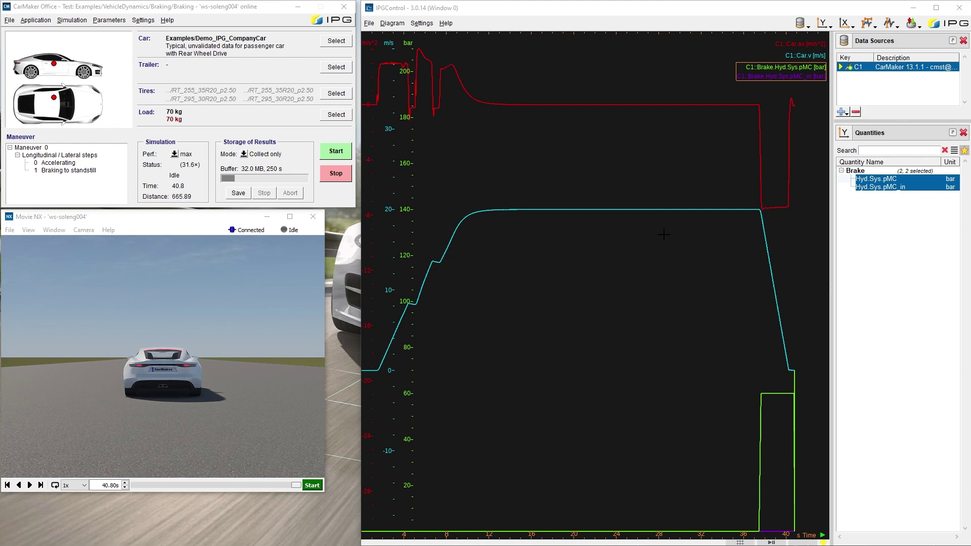
# Give the Car.v curve Color 6 (dark blue) and switch its unit to km/h
pyautogui.rightClick(797, 59)
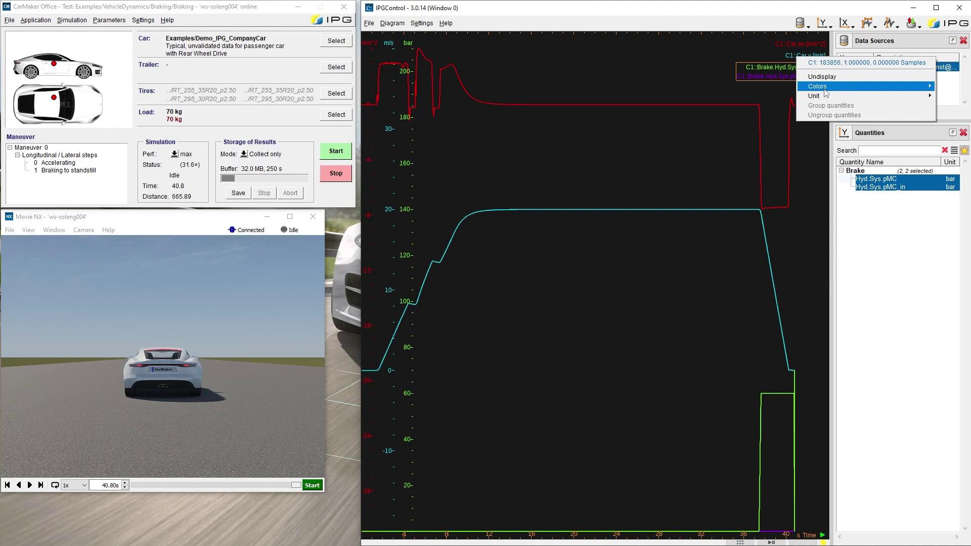
pyautogui.moveTo(809, 87)
pyautogui.click(773, 144)
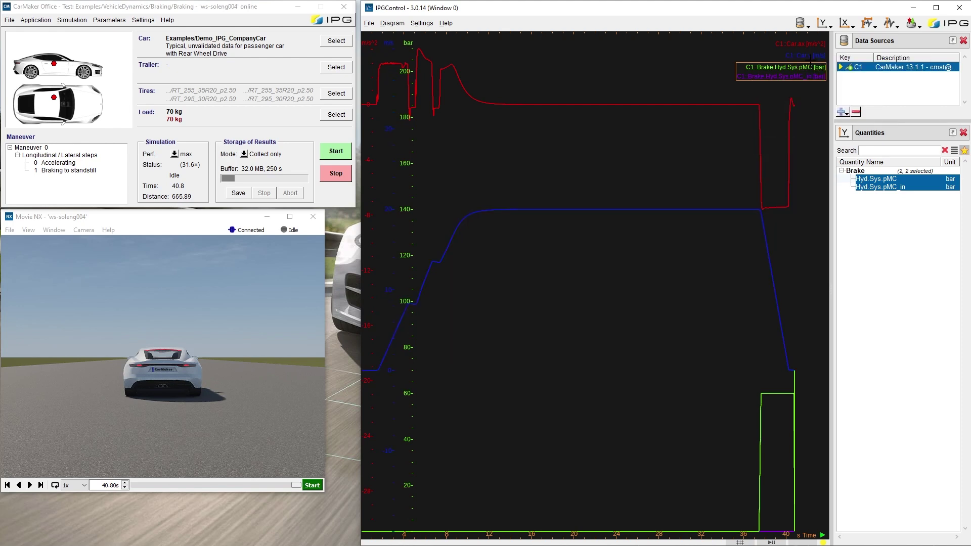
pyautogui.rightClick(811, 60)
pyautogui.moveTo(839, 97)
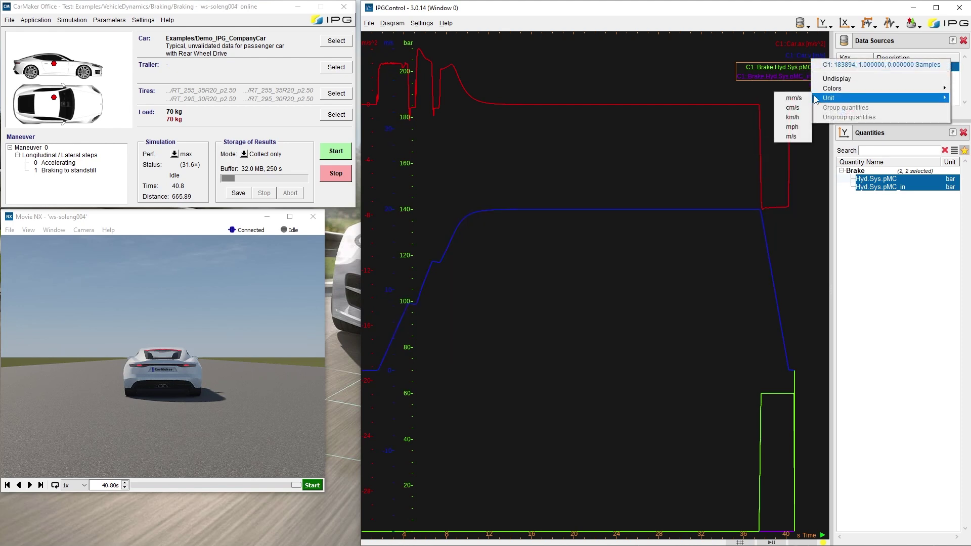
pyautogui.click(792, 119)
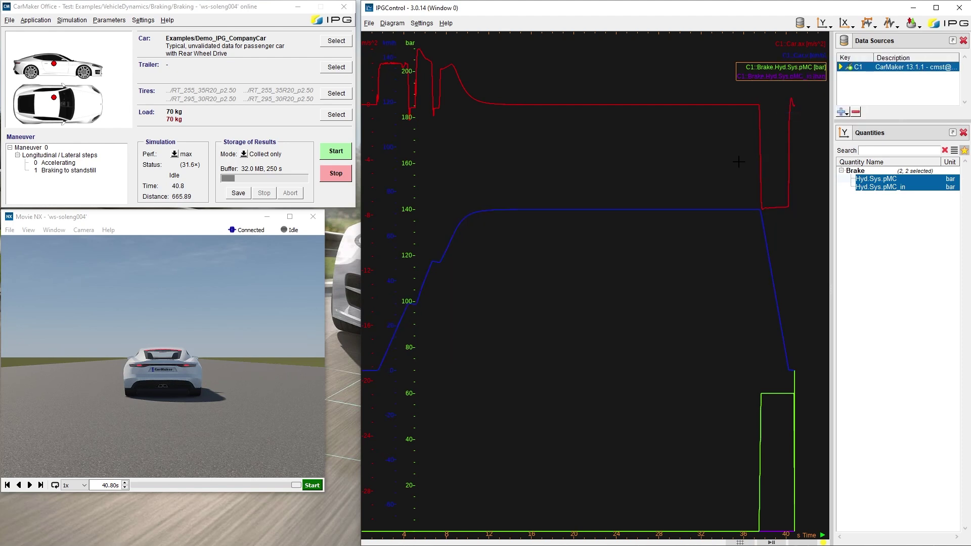
pyautogui.rightClick(788, 77)
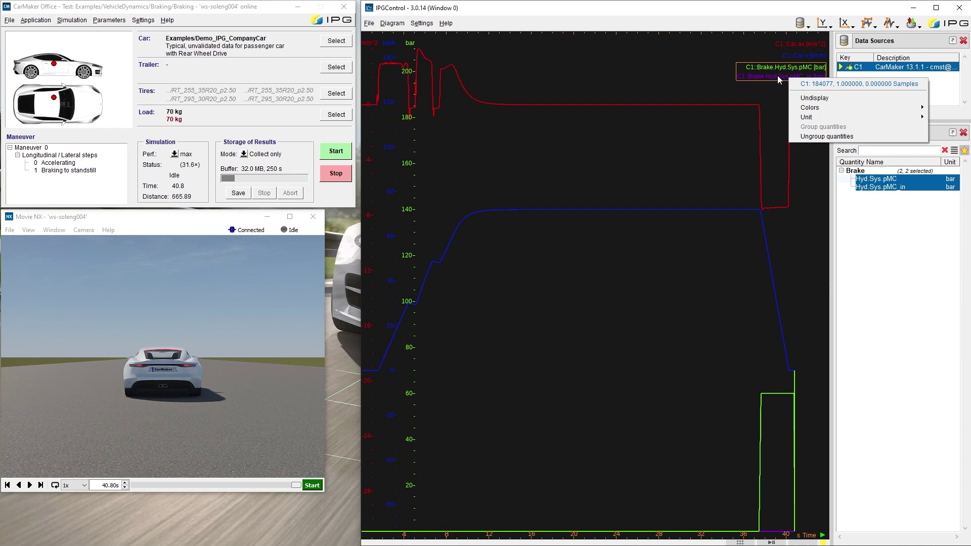
pyautogui.moveTo(778, 75); pyautogui.dragTo(778, 90)
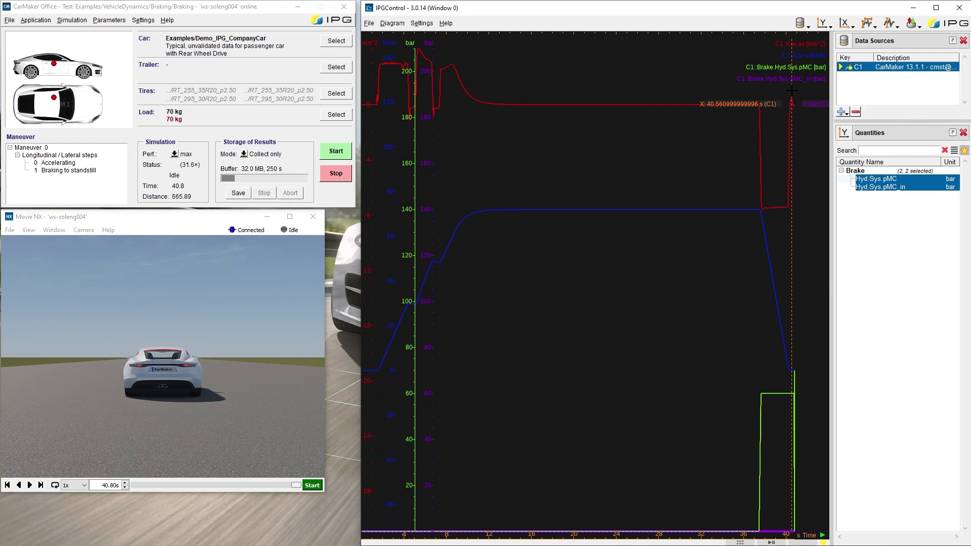
pyautogui.moveTo(786, 79); pyautogui.dragTo(793, 68)
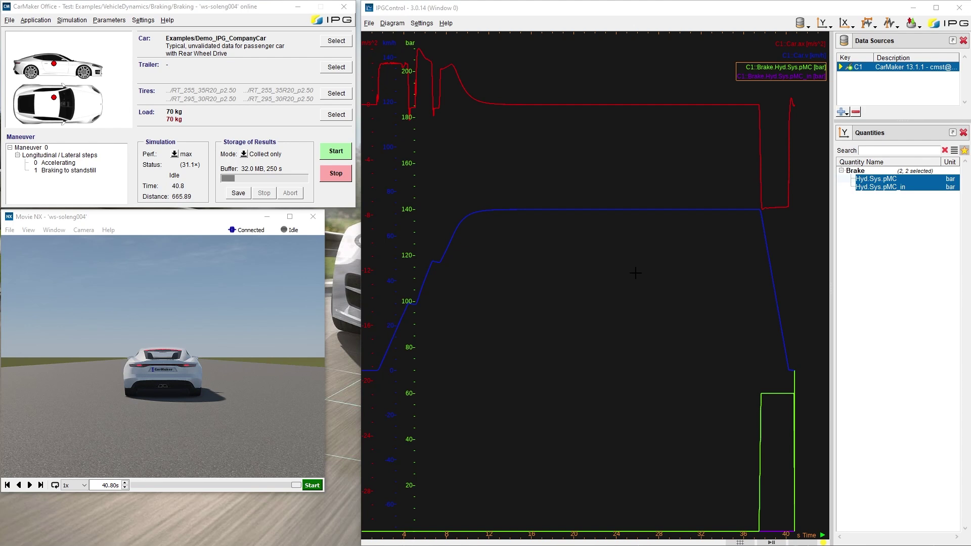
# Enable Show Analyse Cursor and place it on the red Car.ax curve
pyautogui.click(891, 23)
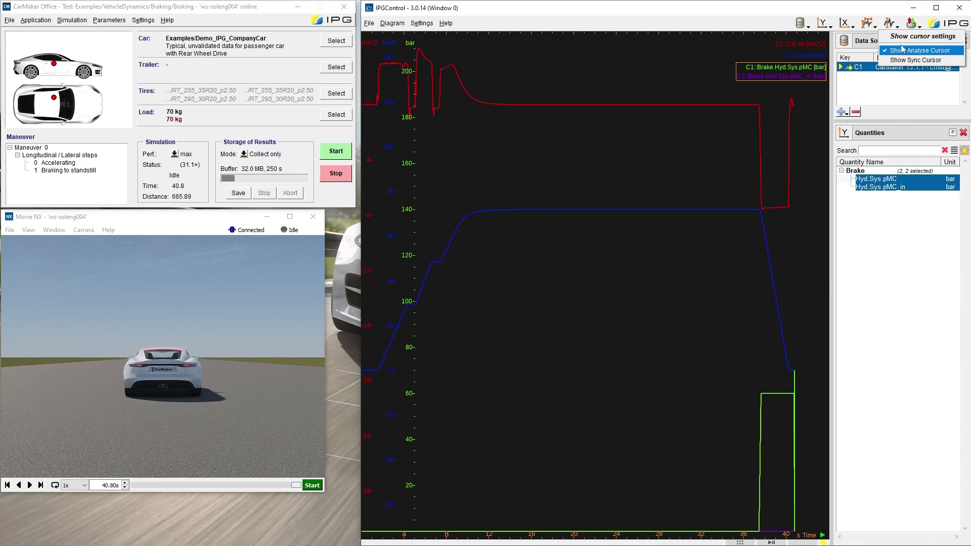
pyautogui.click(880, 8)
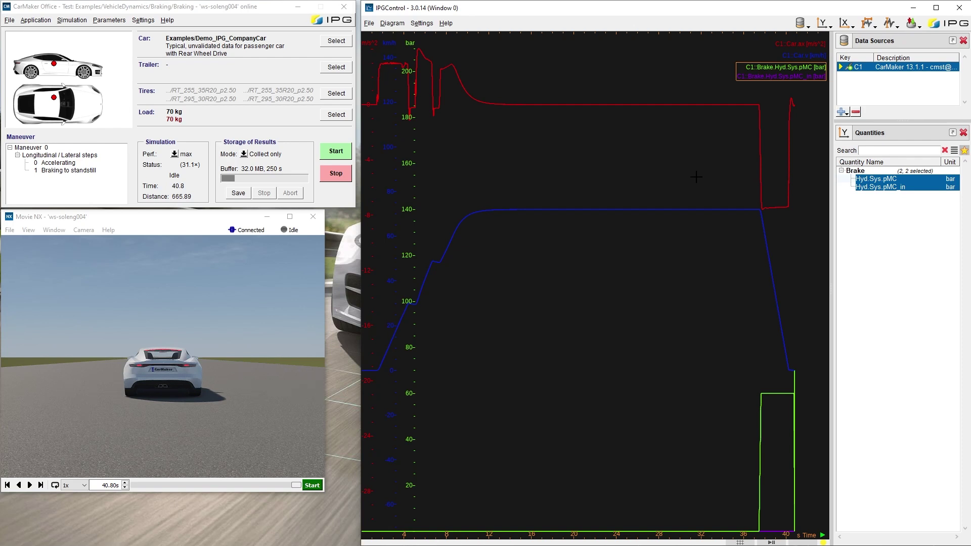
pyautogui.click(692, 105)
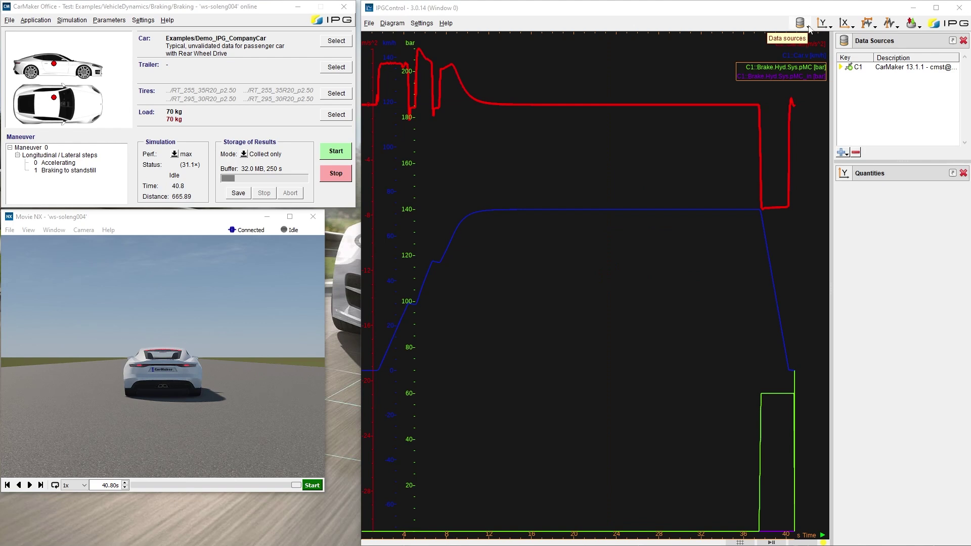
# Add a dataset for calculated signals from the Data sources toolbar menu
pyautogui.click(808, 28)
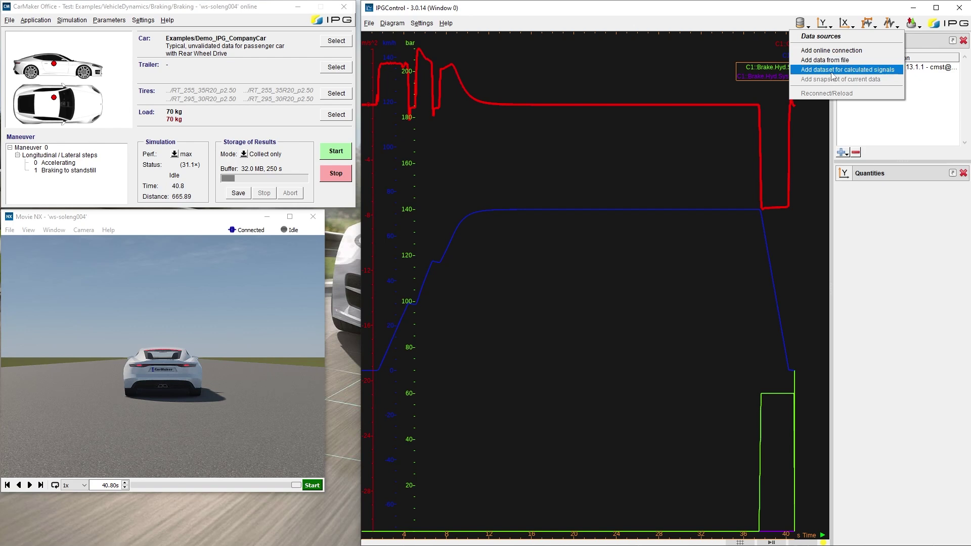
pyautogui.click(829, 75)
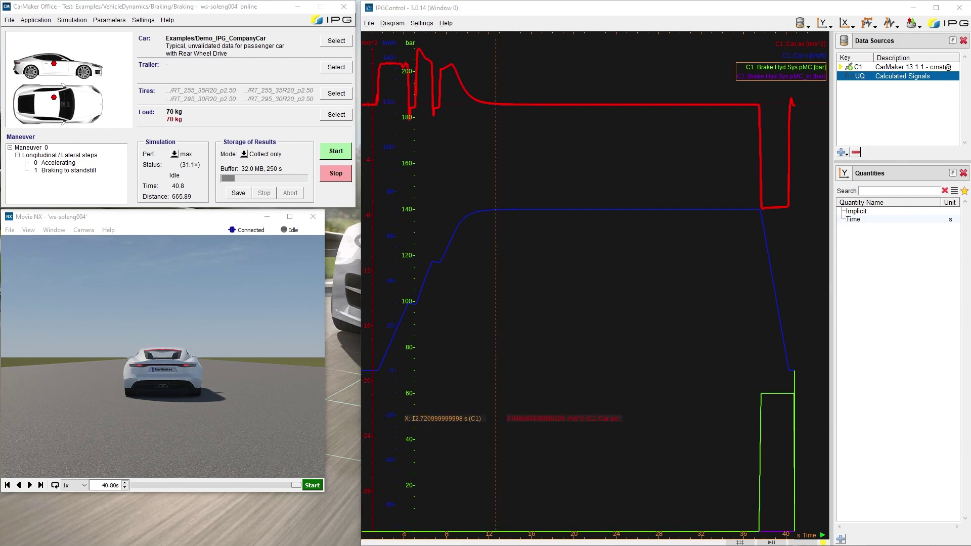
# Create the calculated signal Brake.Hyd.Sys.pMC_psi defined as C1::Brake.Hyd.Sys.pMC*14.5
pyautogui.click(841, 540)
pyautogui.moveTo(97, 249); pyautogui.dragTo(448, 230)
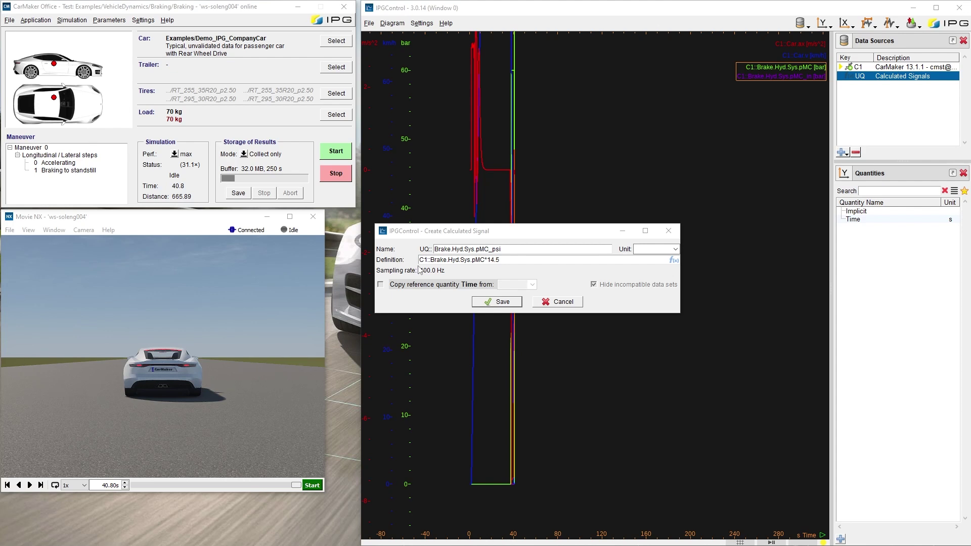
pyautogui.click(481, 302)
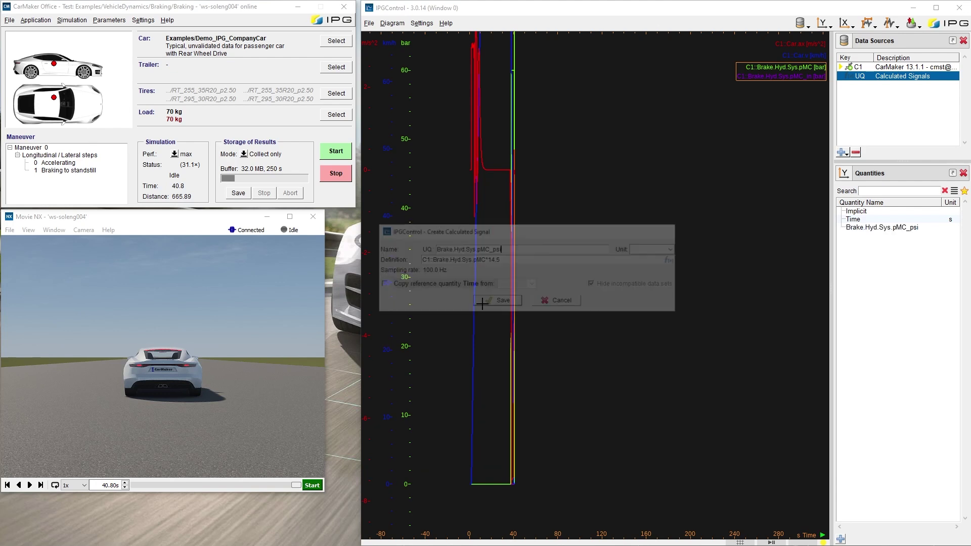
# Plot pMC_psi, rescale the diagram to fit all curves, and select the pMC_psi curve
pyautogui.click(904, 229)
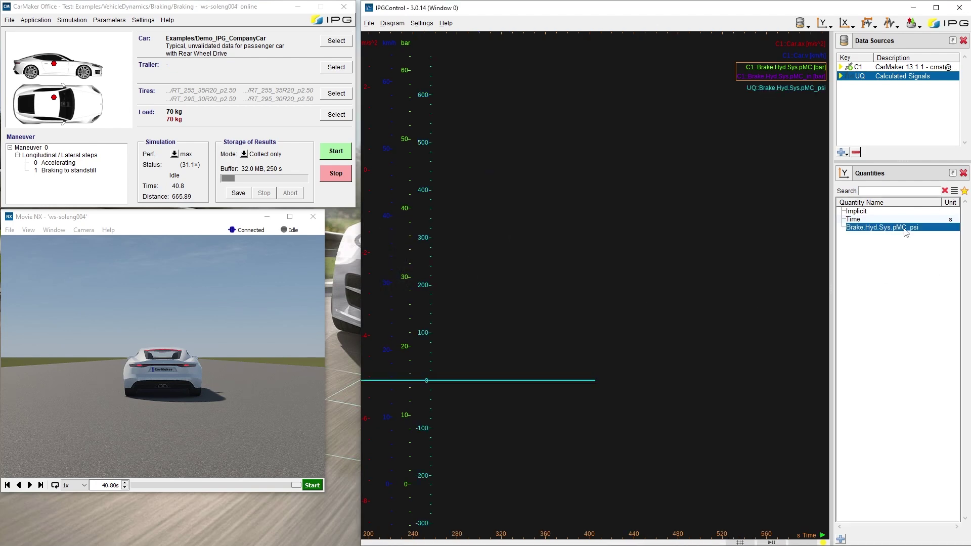
pyautogui.rightClick(622, 245)
pyautogui.click(620, 245)
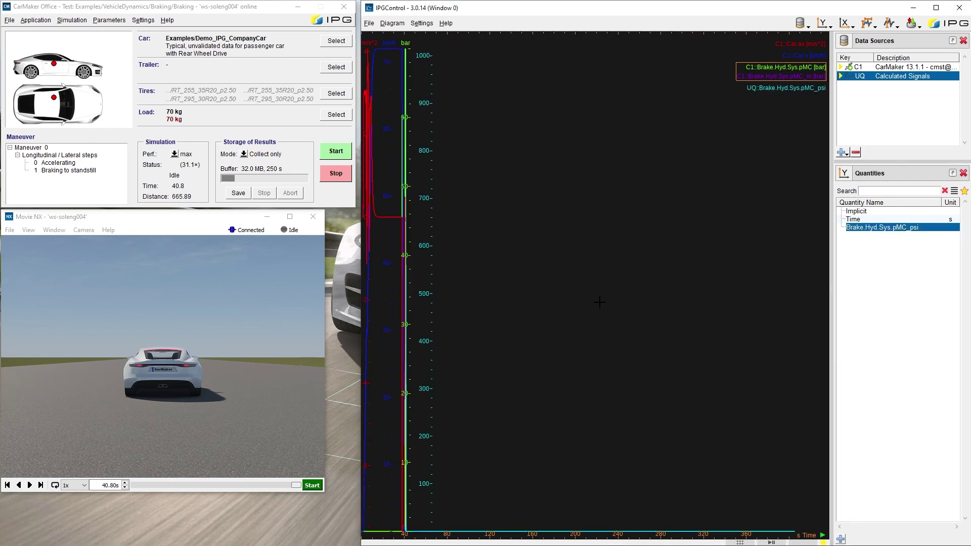
pyautogui.moveTo(555, 403); pyautogui.dragTo(747, 386)
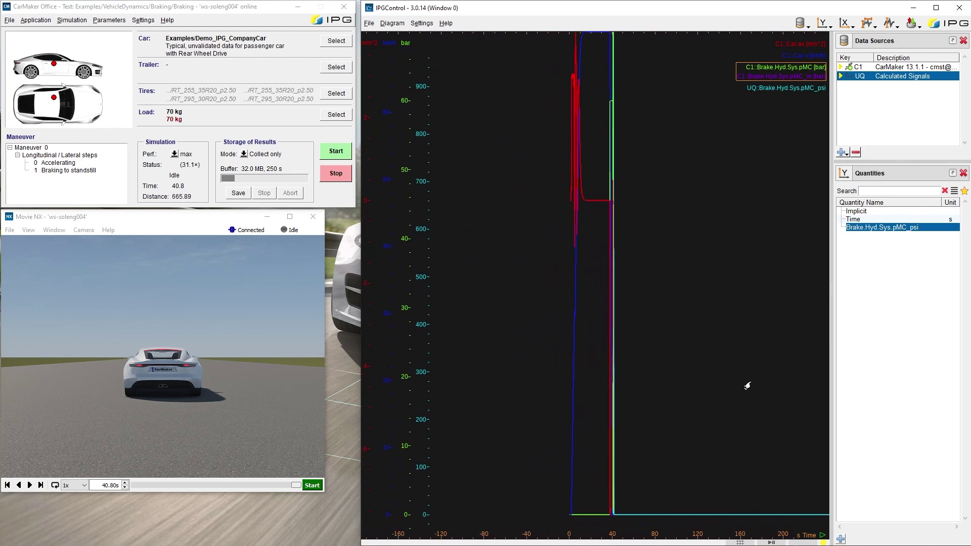
pyautogui.moveTo(731, 318); pyautogui.dragTo(734, 331)
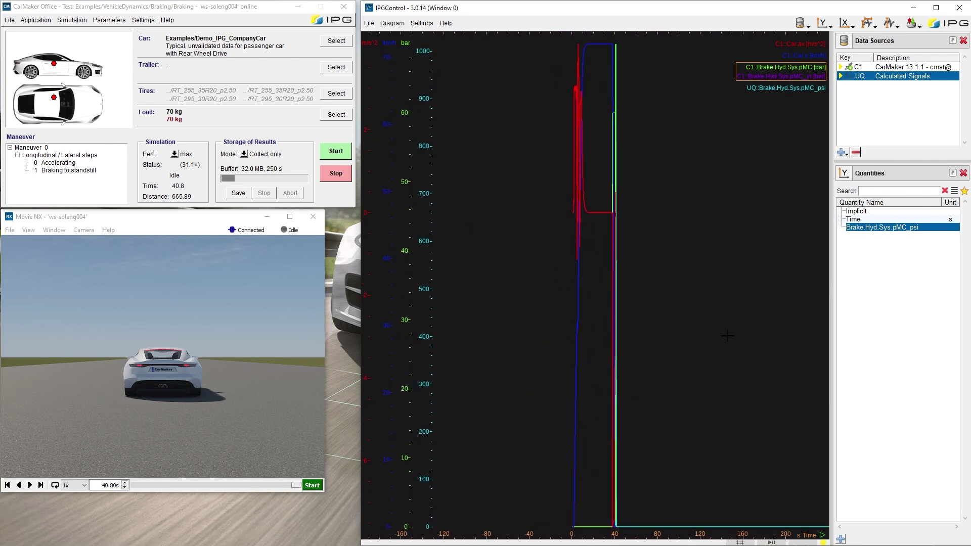
pyautogui.click(786, 87)
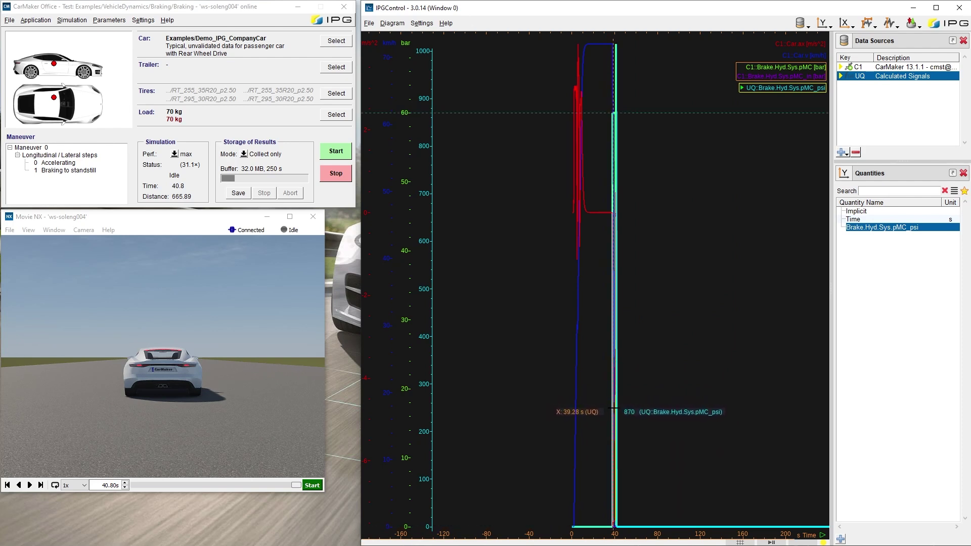
# Delete the UQ::Brake.Hyd.Sys.pMC_psi curve, leaving ax, v, pMC and pMC_in, without adding any data source
pyautogui.press('Delete')
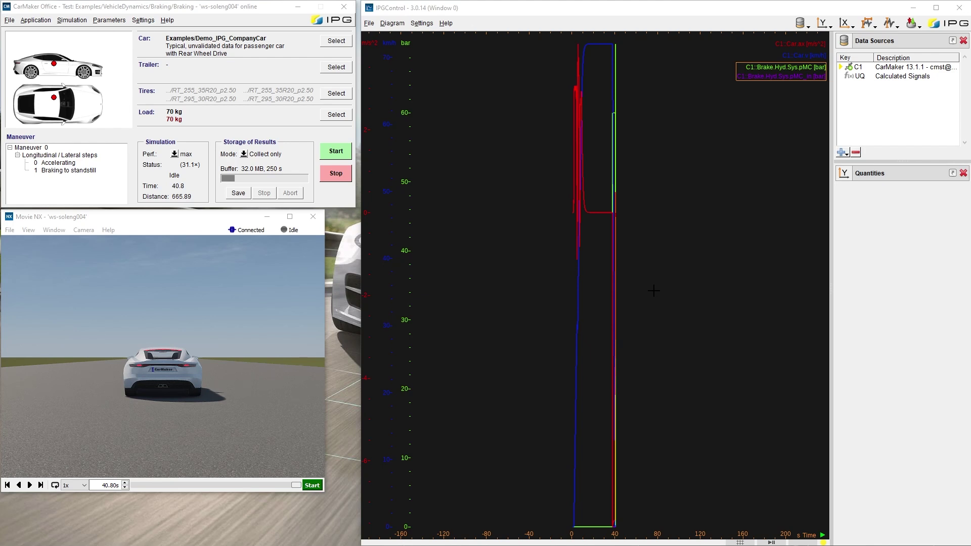
pyautogui.click(800, 23)
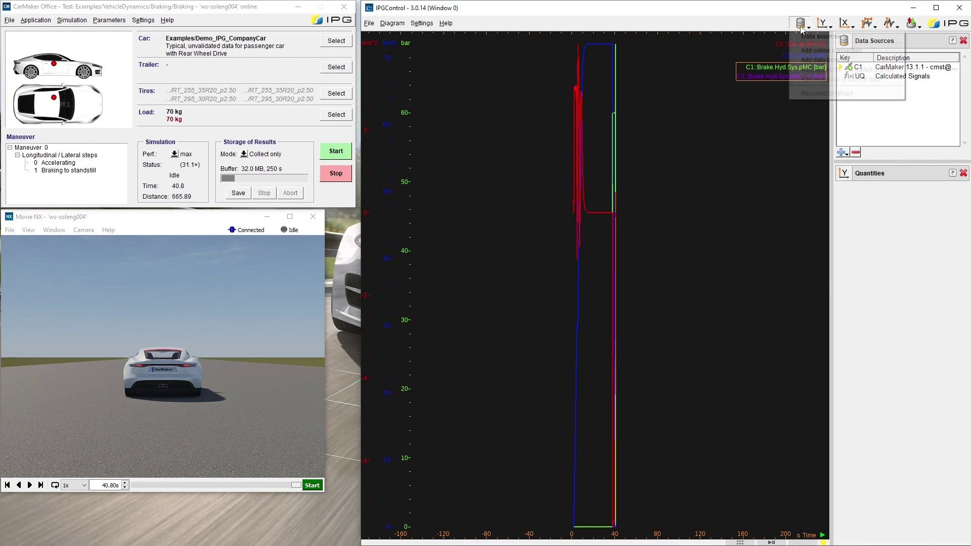
pyautogui.click(803, 24)
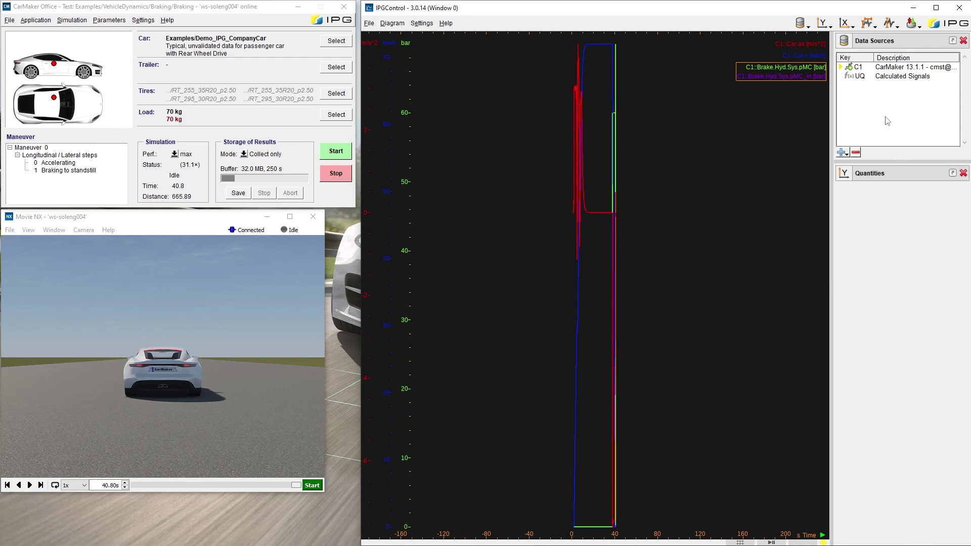
pyautogui.click(841, 153)
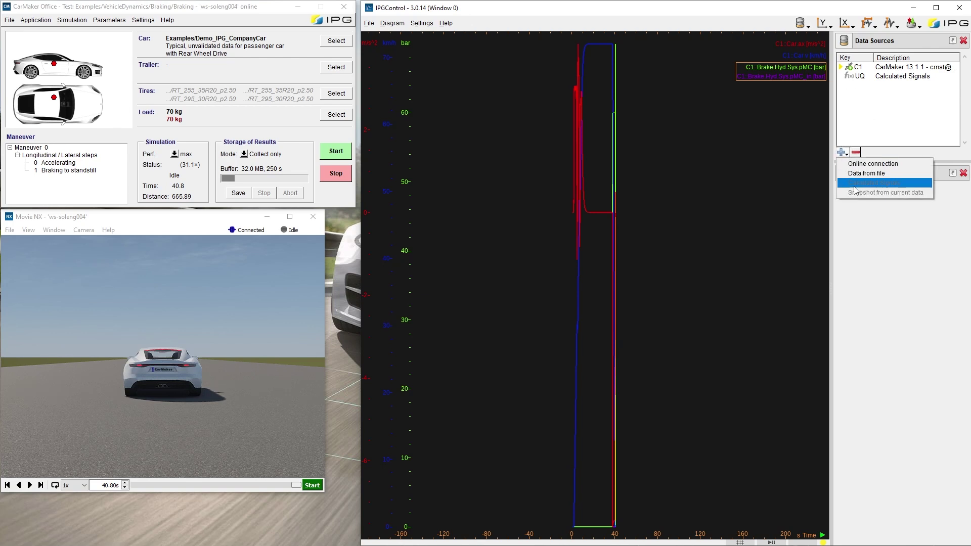
pyautogui.click(876, 120)
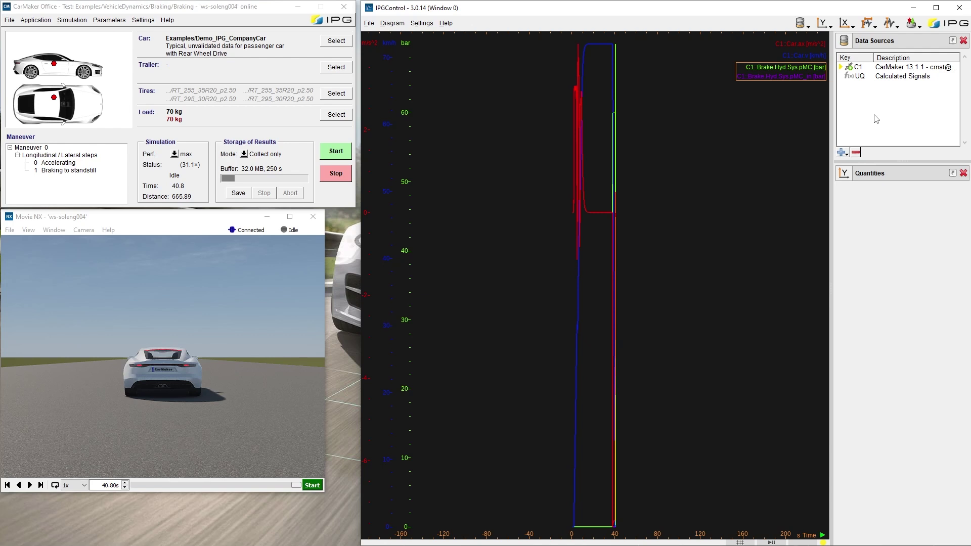
# Snapshot the live C1 data as source C1_3, adding its ax, v, pMC and pMC_in curves
pyautogui.click(872, 67)
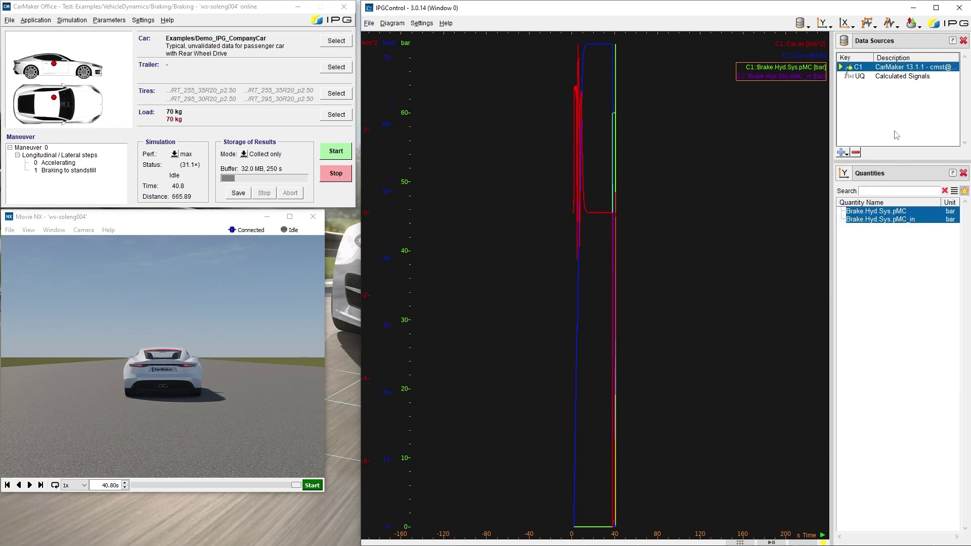
pyautogui.click(841, 153)
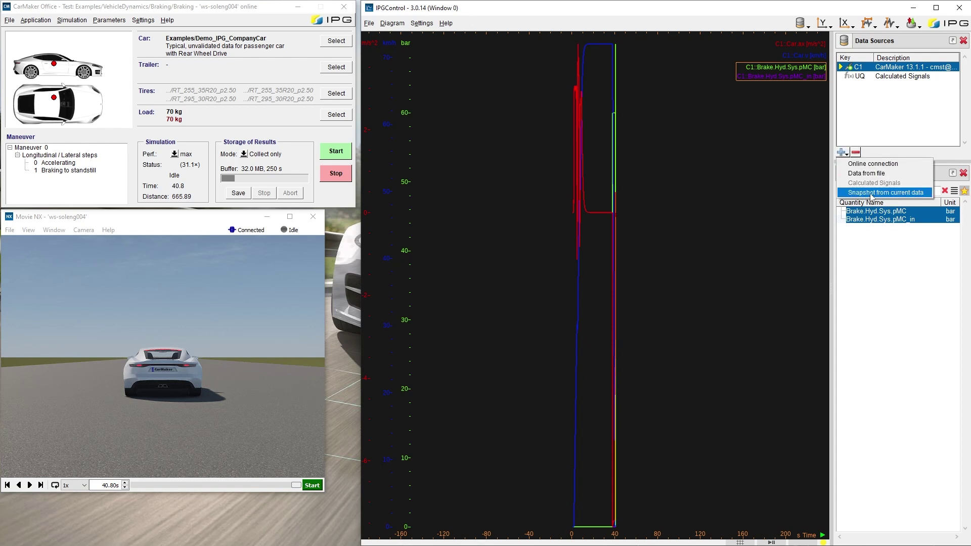
pyautogui.click(870, 196)
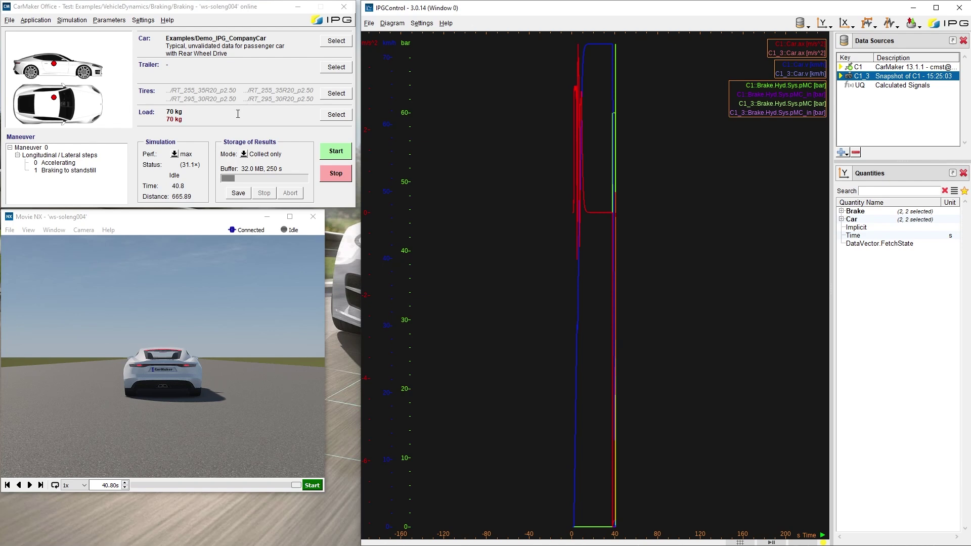
# Change the first Car Loads mass from 70 to 300 kg and rerun the braking simulation
pyautogui.click(351, 117)
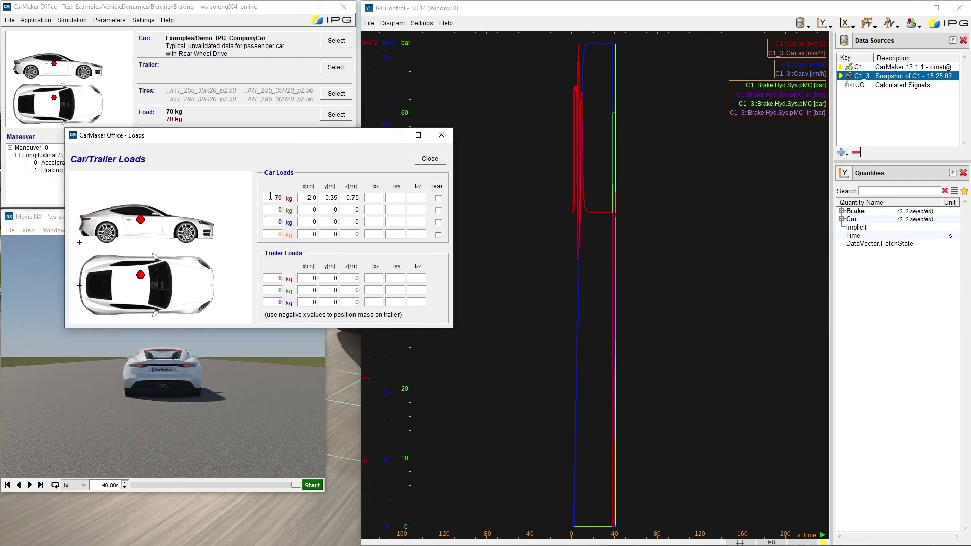
pyautogui.write('300')
pyautogui.click(429, 158)
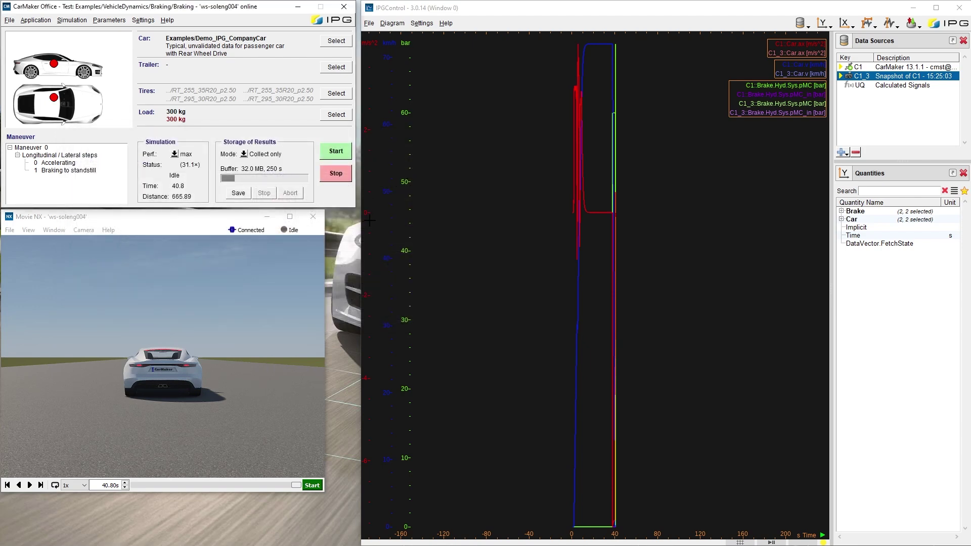
pyautogui.click(337, 152)
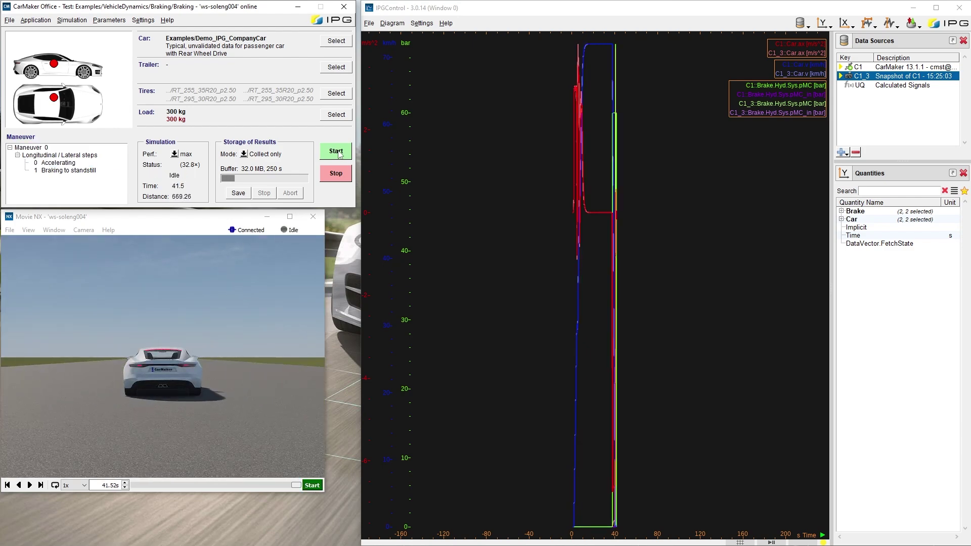
# Autoscale the diagram so the 0–40 s rerun curves fill the plot
pyautogui.rightClick(660, 223)
pyautogui.click(681, 231)
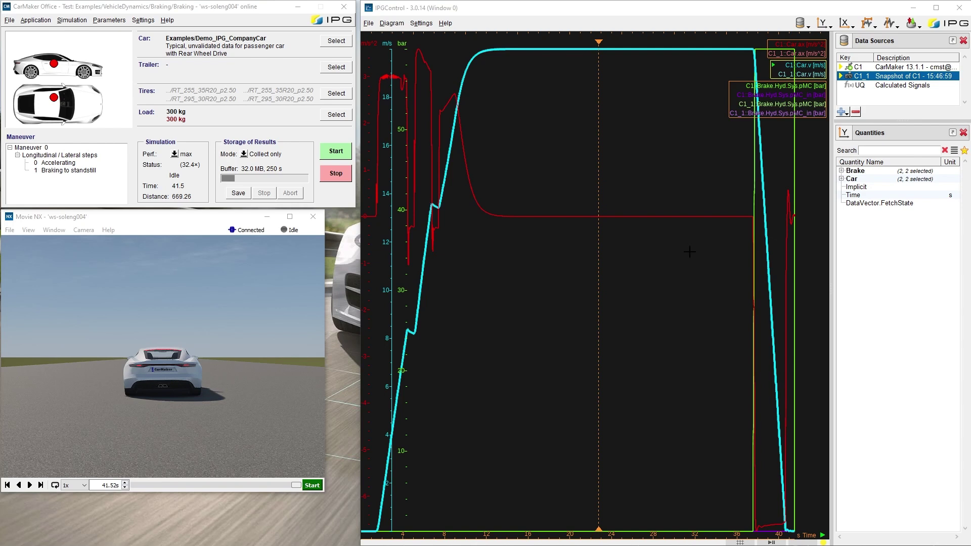
# Show the cursor settings with Min/Max range analysis, then clear the curve selection on the chart
pyautogui.click(891, 23)
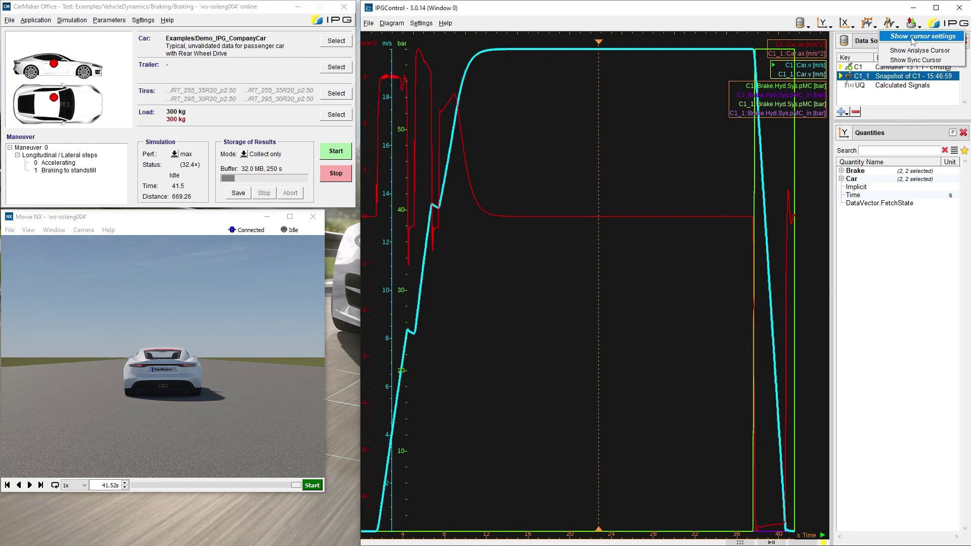
pyautogui.click(913, 37)
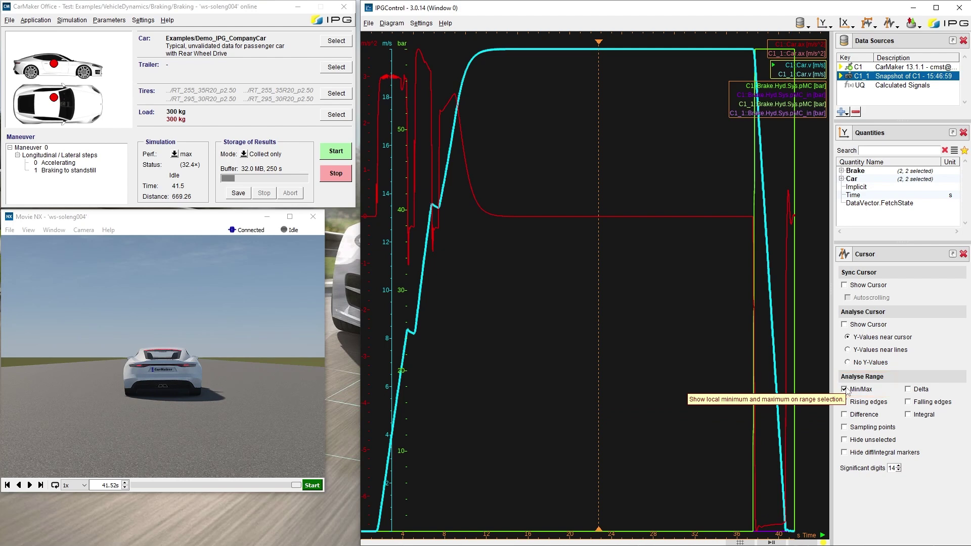
pyautogui.click(551, 324)
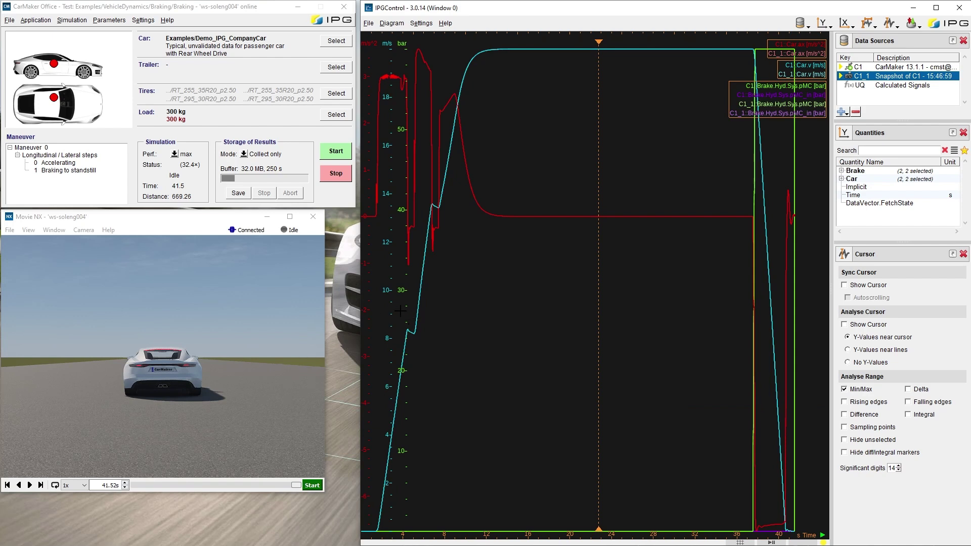
# Mark a range over the first seconds, analyse C1::Car.v min/max, with 11 significant digits
pyautogui.moveTo(385, 311); pyautogui.dragTo(436, 306)
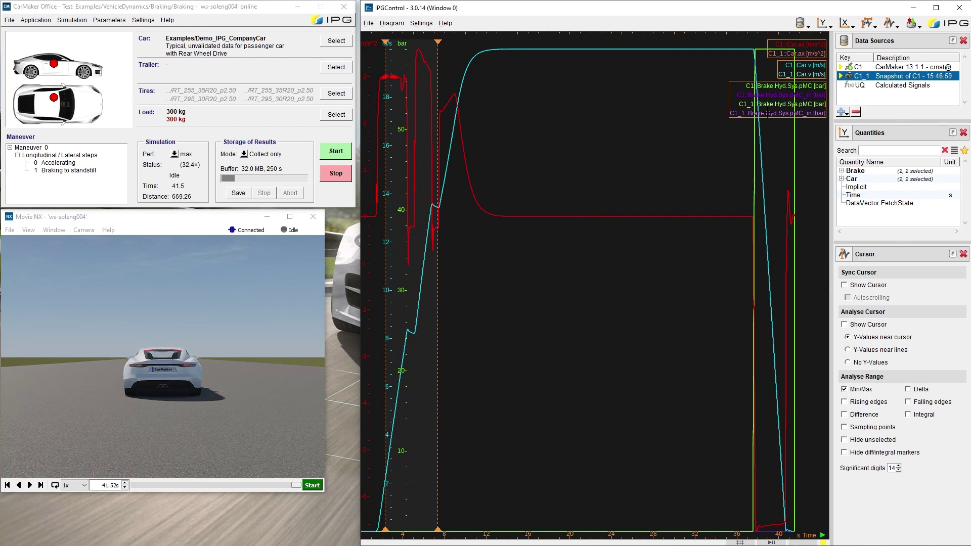
pyautogui.click(804, 65)
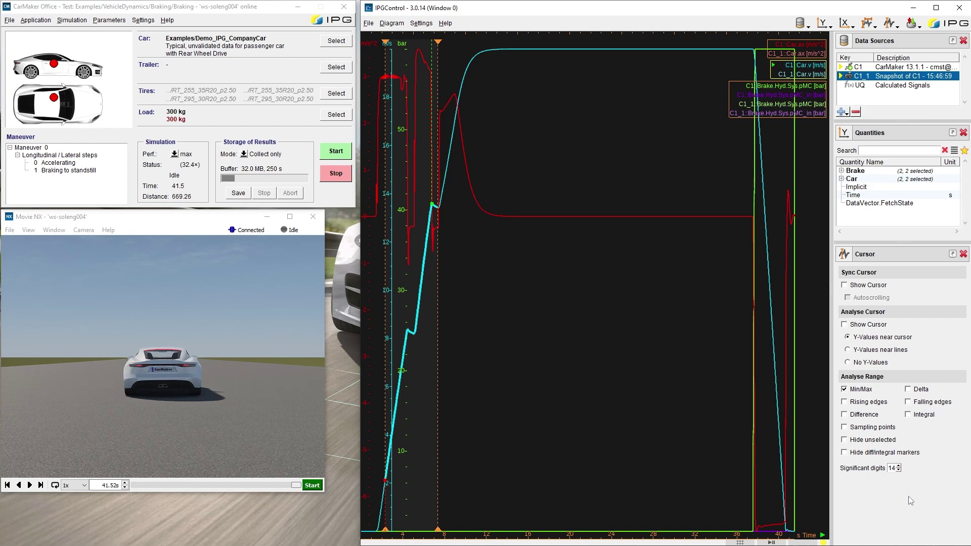
pyautogui.click(898, 470)
pyautogui.click(898, 470)
pyautogui.moveTo(432, 203)
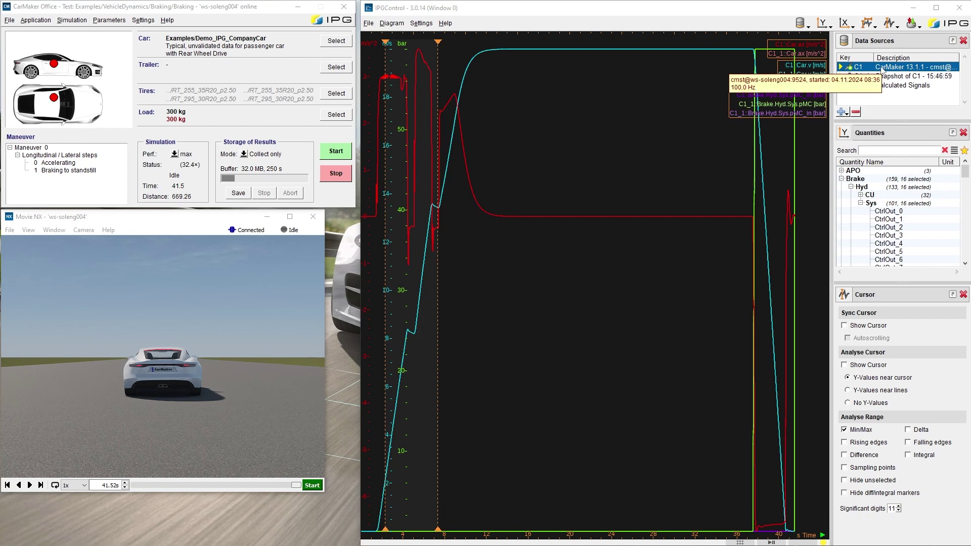
# In the Reference quantity browser, change the Ref. quantity offset from 0 to 50 s and apply it
pyautogui.click(852, 24)
pyautogui.click(865, 36)
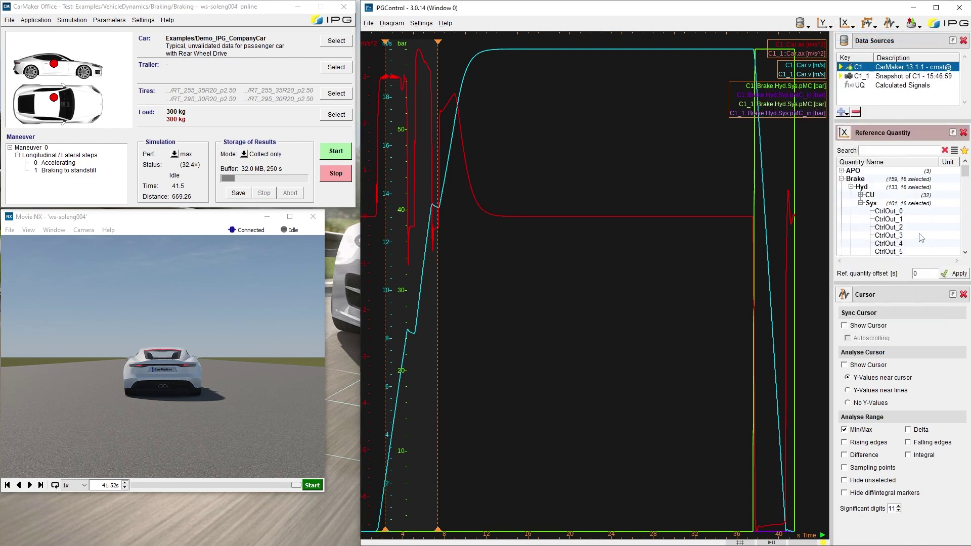
pyautogui.doubleClick(914, 274)
pyautogui.write('50')
pyautogui.click(954, 274)
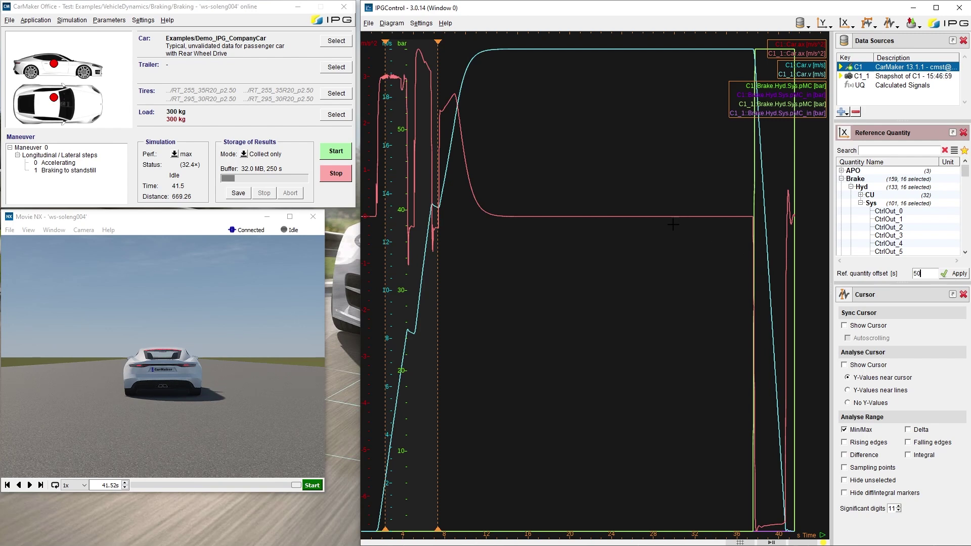
pyautogui.rightClick(654, 217)
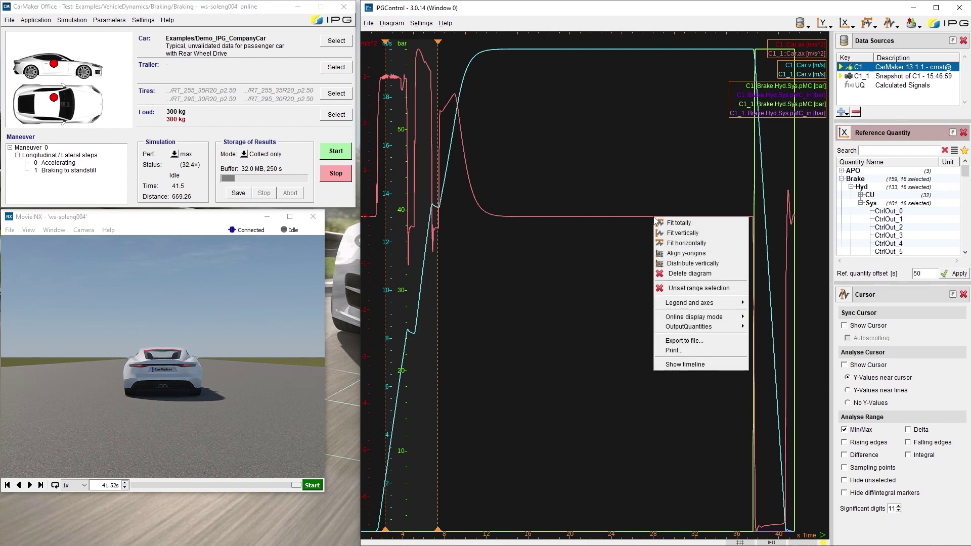
pyautogui.click(687, 340)
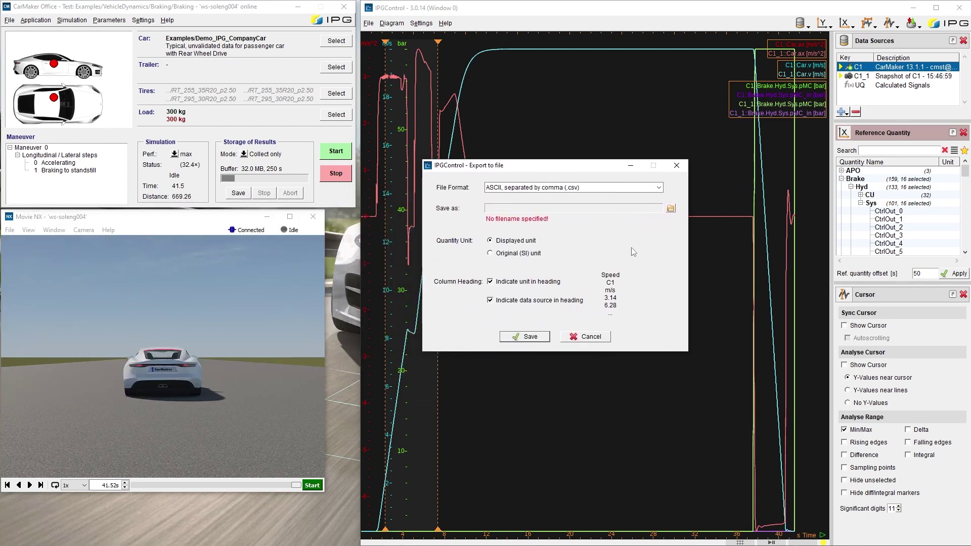
pyautogui.click(592, 188)
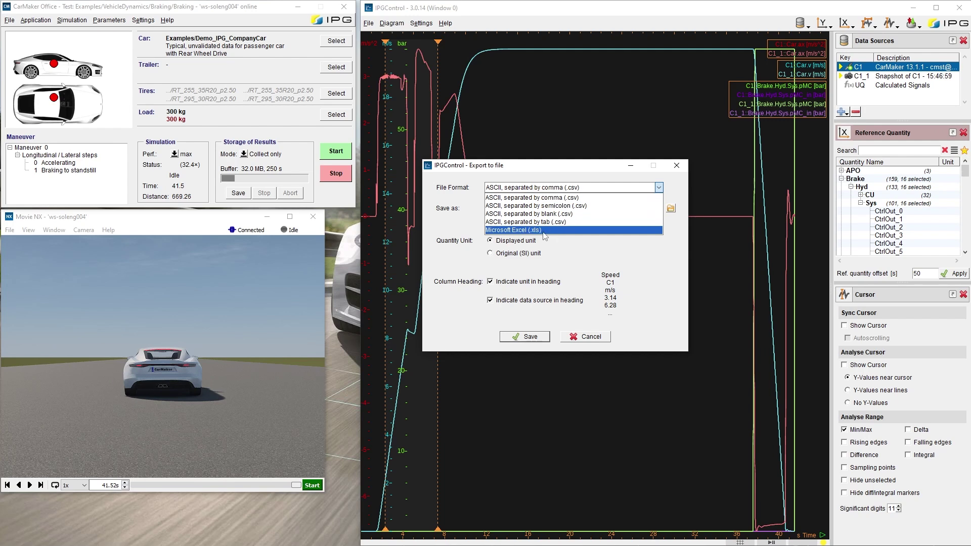
pyautogui.click(582, 329)
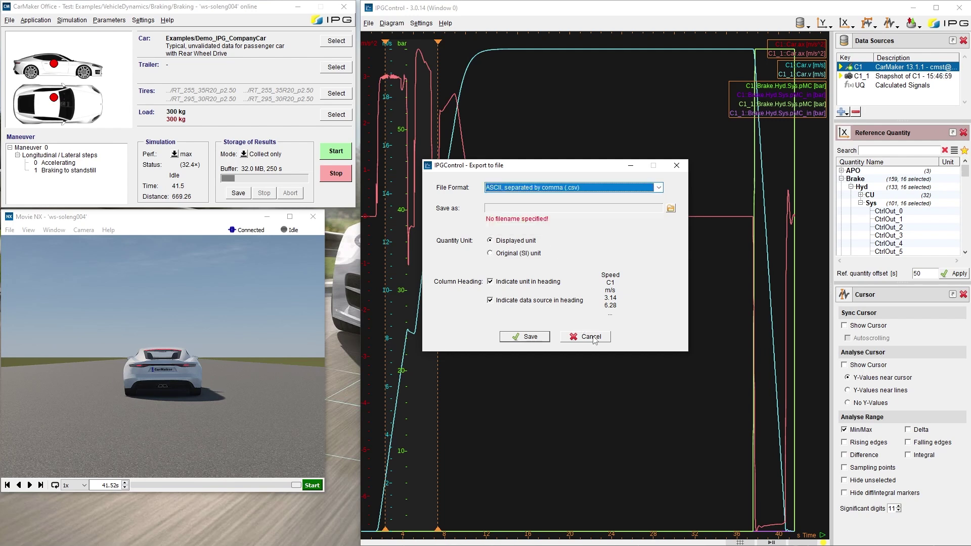
pyautogui.click(590, 337)
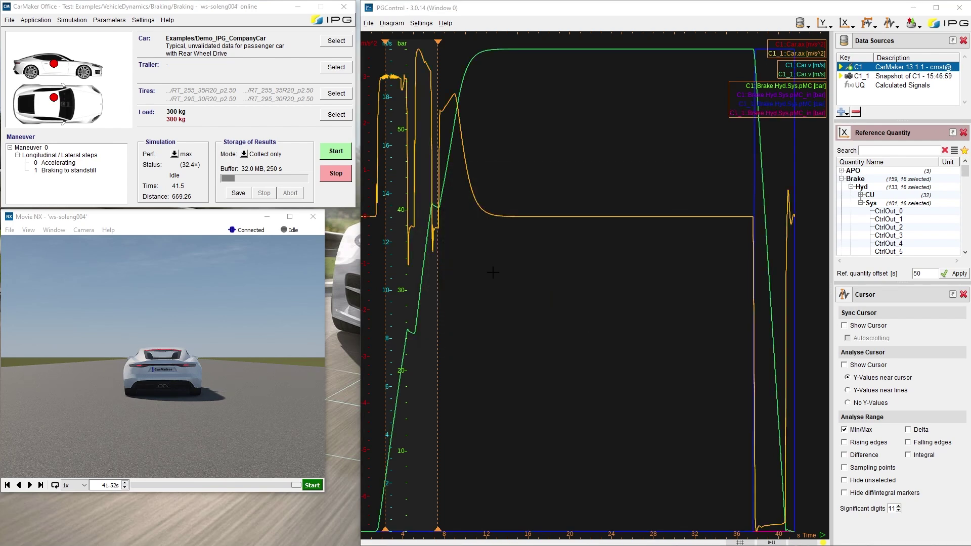
# In the Color Map Editor, add a New color map palette with a white background color
pyautogui.click(413, 24)
pyautogui.moveTo(438, 38)
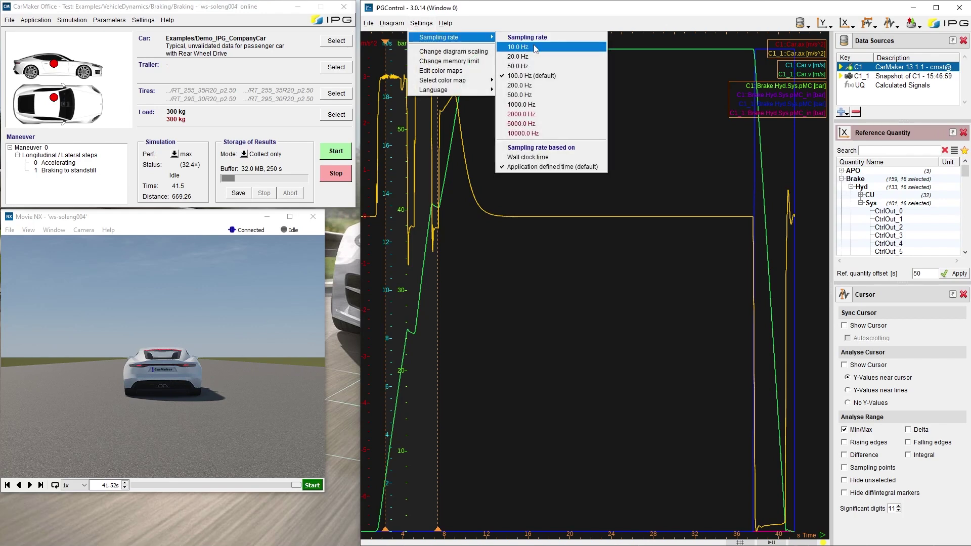
pyautogui.click(441, 71)
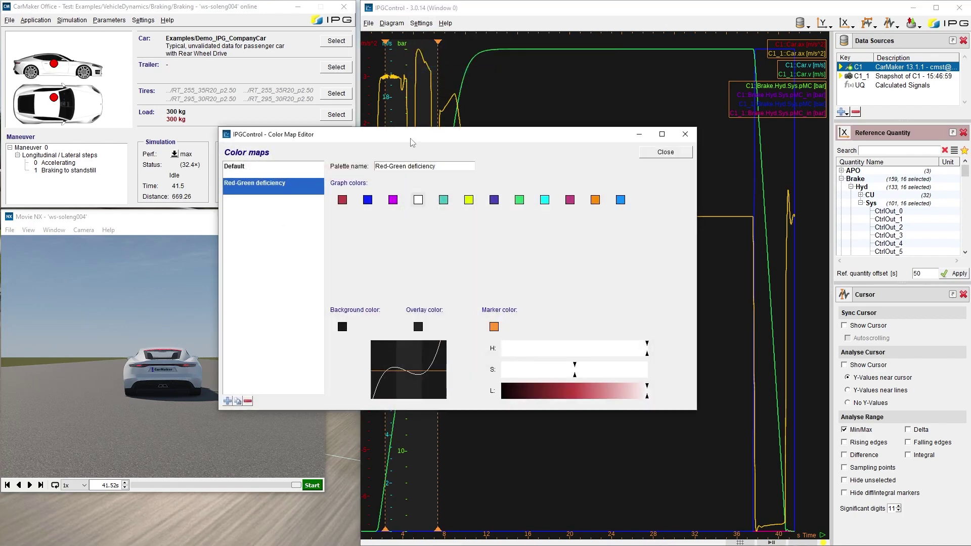
pyautogui.moveTo(409, 139); pyautogui.dragTo(453, 105)
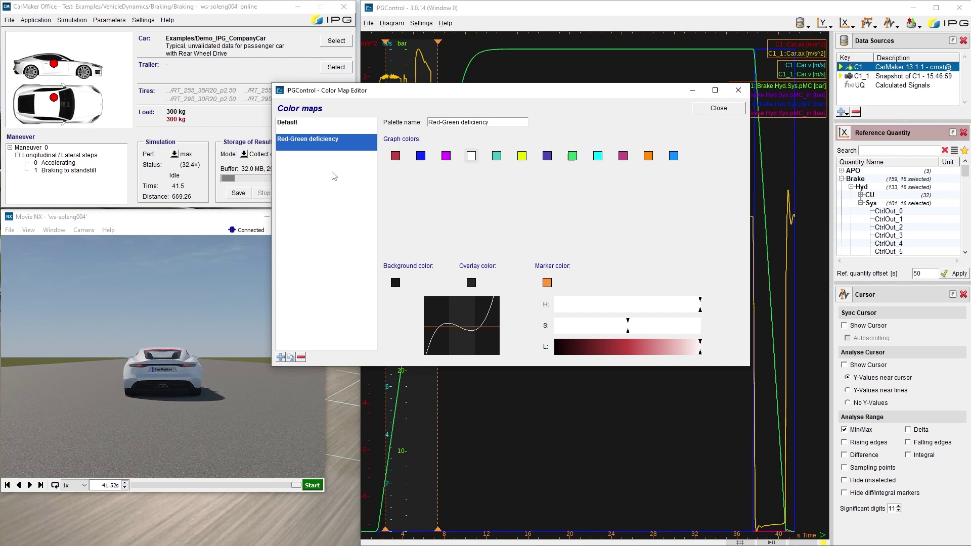
pyautogui.moveTo(380, 85); pyautogui.dragTo(362, 105)
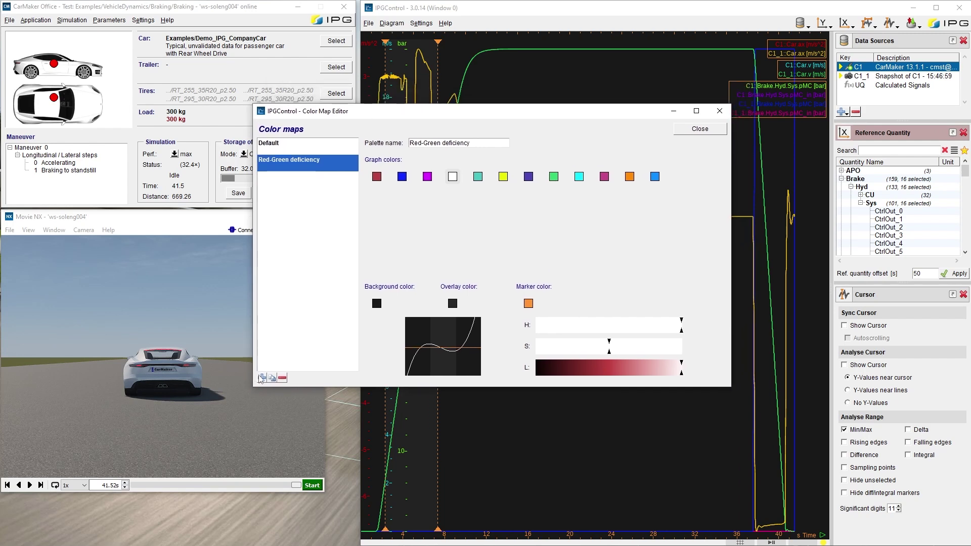
pyautogui.click(262, 378)
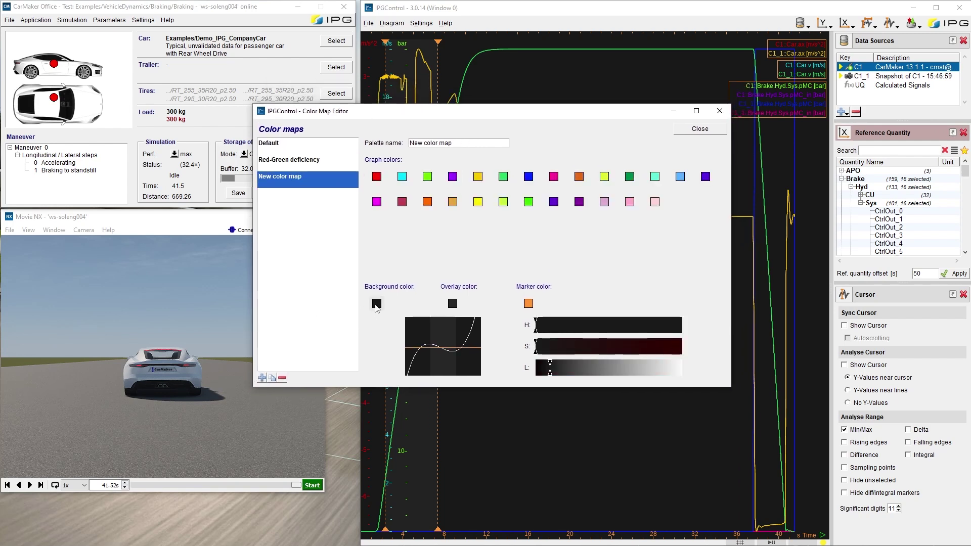
pyautogui.click(377, 304)
pyautogui.moveTo(550, 371); pyautogui.dragTo(684, 376)
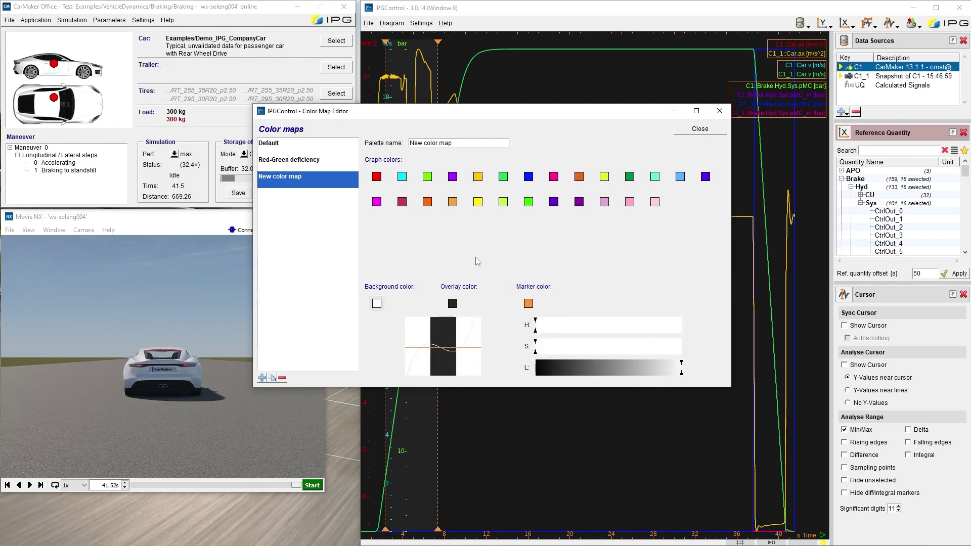
pyautogui.click(699, 129)
pyautogui.click(421, 23)
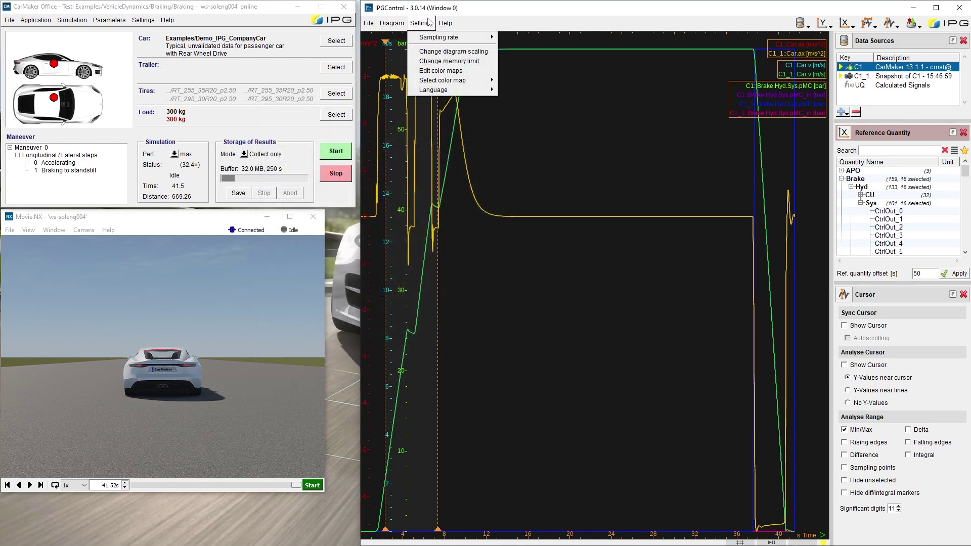
pyautogui.moveTo(482, 80)
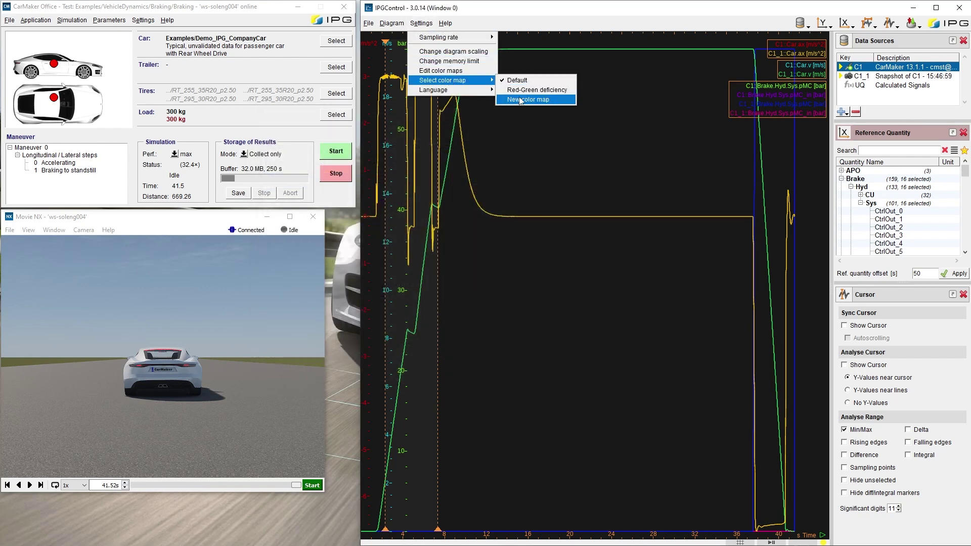
pyautogui.click(521, 100)
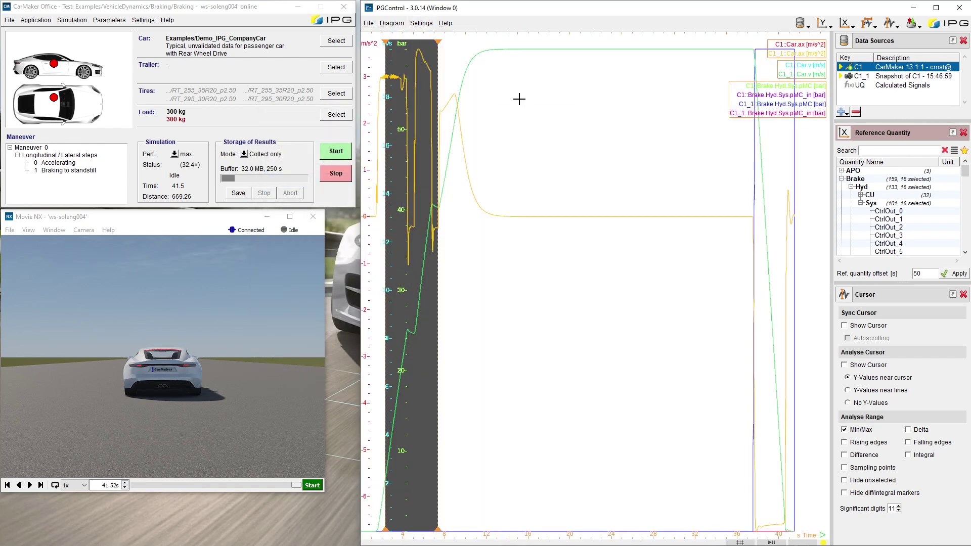
pyautogui.click(422, 23)
pyautogui.moveTo(485, 81)
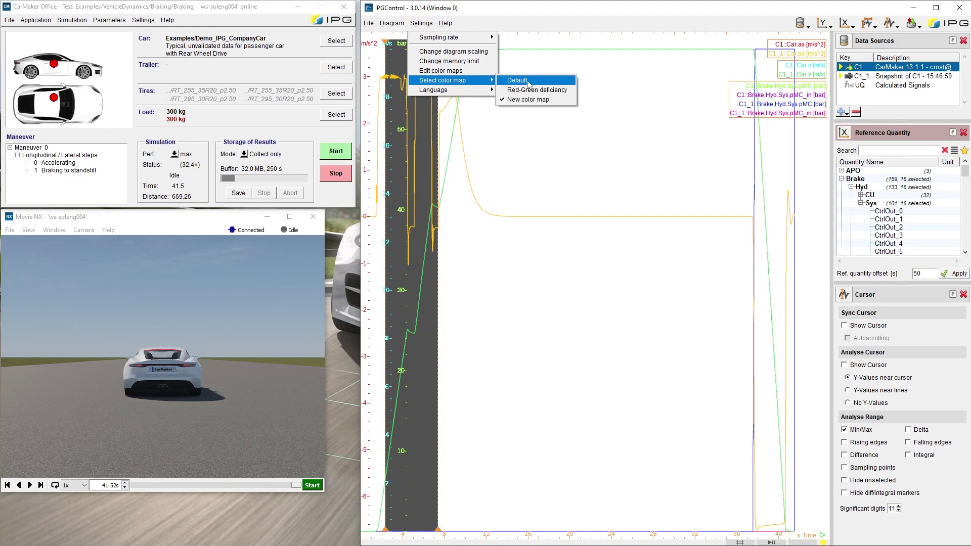
pyautogui.click(527, 83)
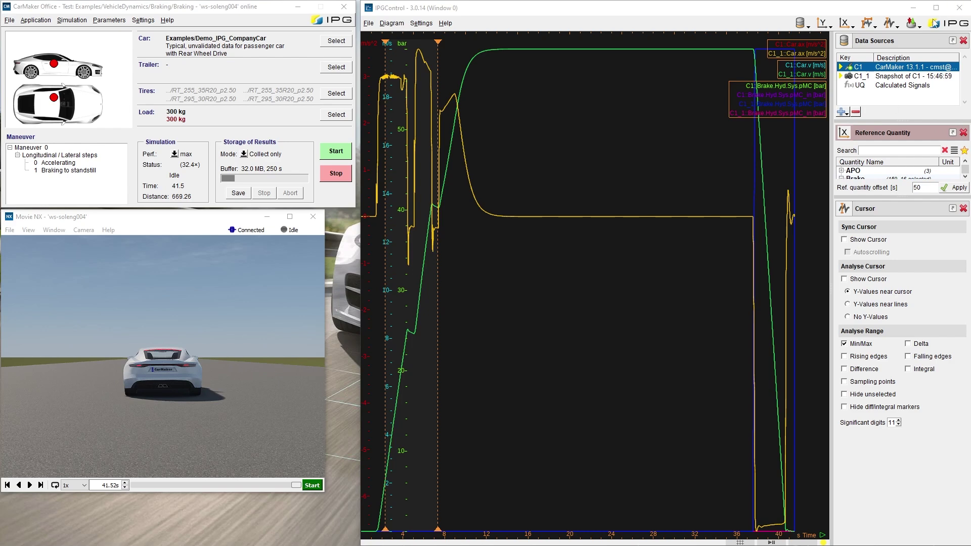
# Save the diagram as a Diagram-type preset 'New preset' in User Directory, then select it
pyautogui.click(912, 26)
pyautogui.click(905, 34)
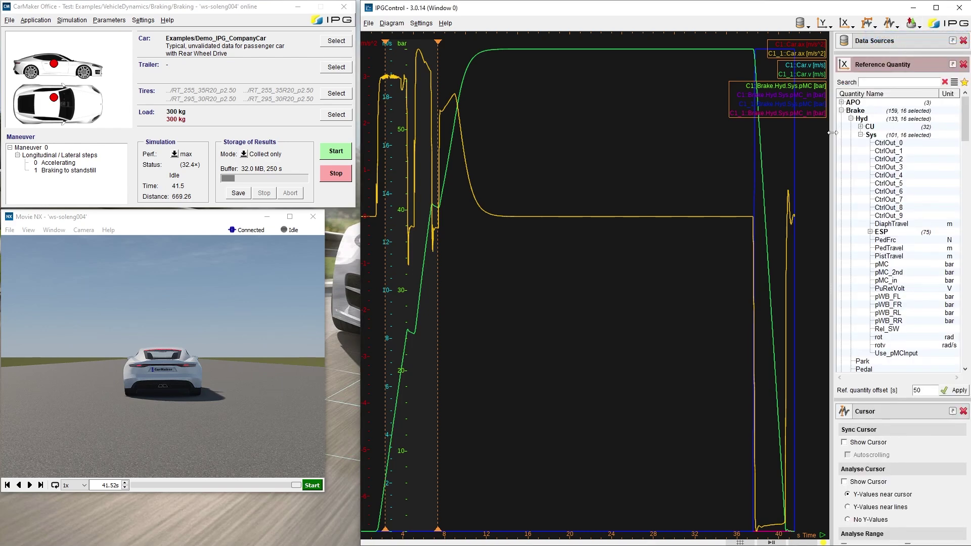
pyautogui.click(847, 414)
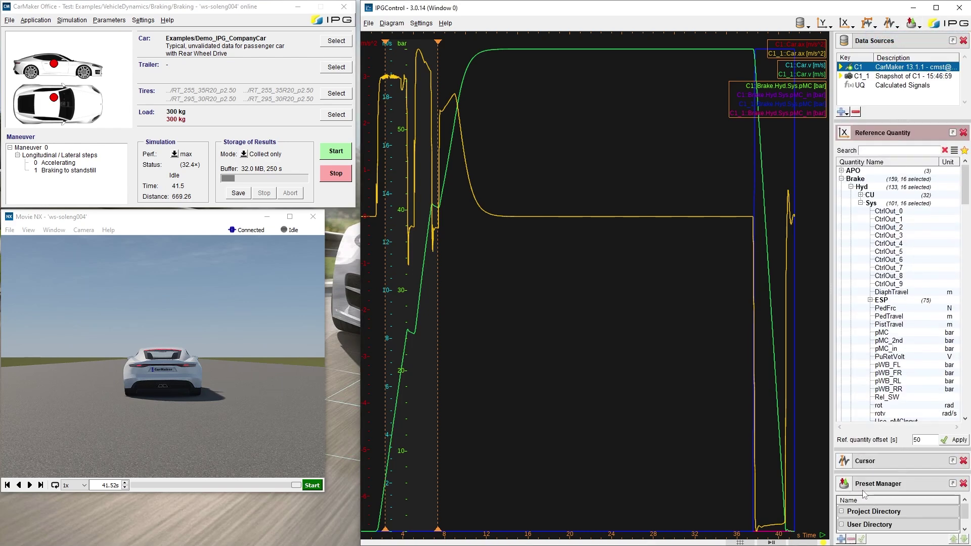
pyautogui.moveTo(869, 472); pyautogui.dragTo(869, 250)
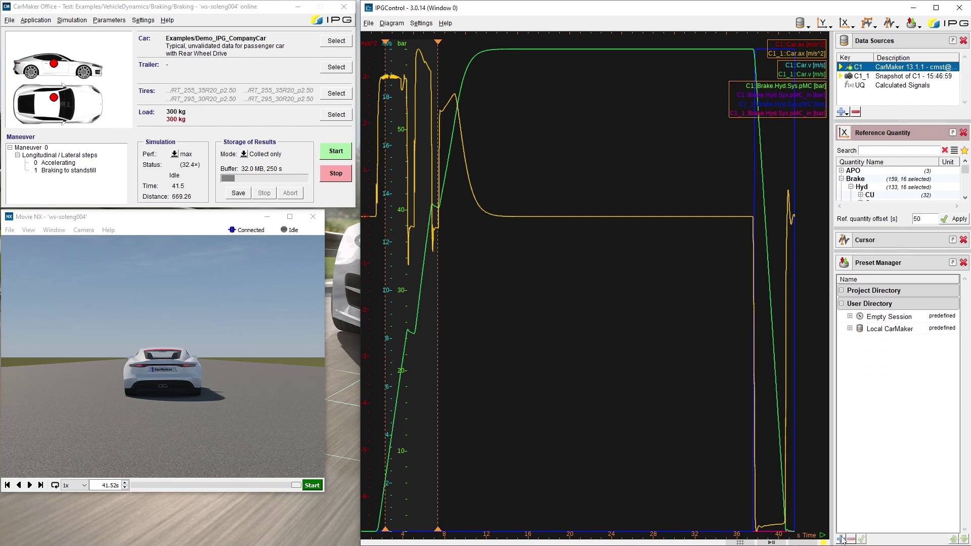
pyautogui.moveTo(594, 256); pyautogui.dragTo(535, 226)
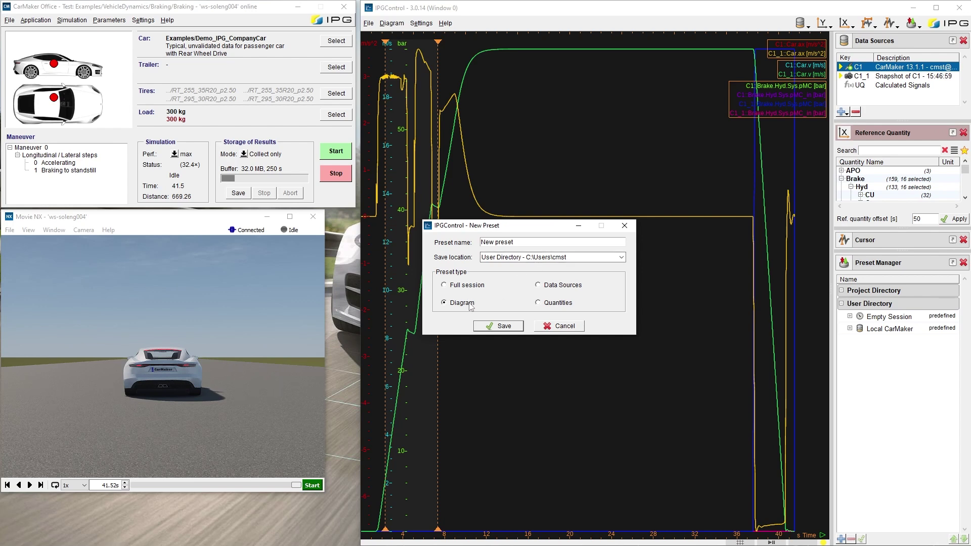
pyautogui.click(509, 330)
pyautogui.click(877, 342)
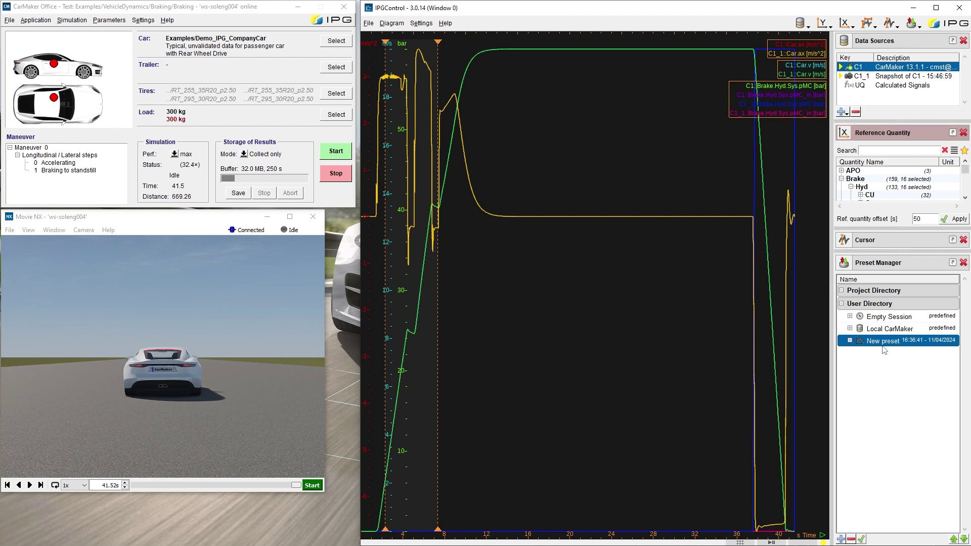